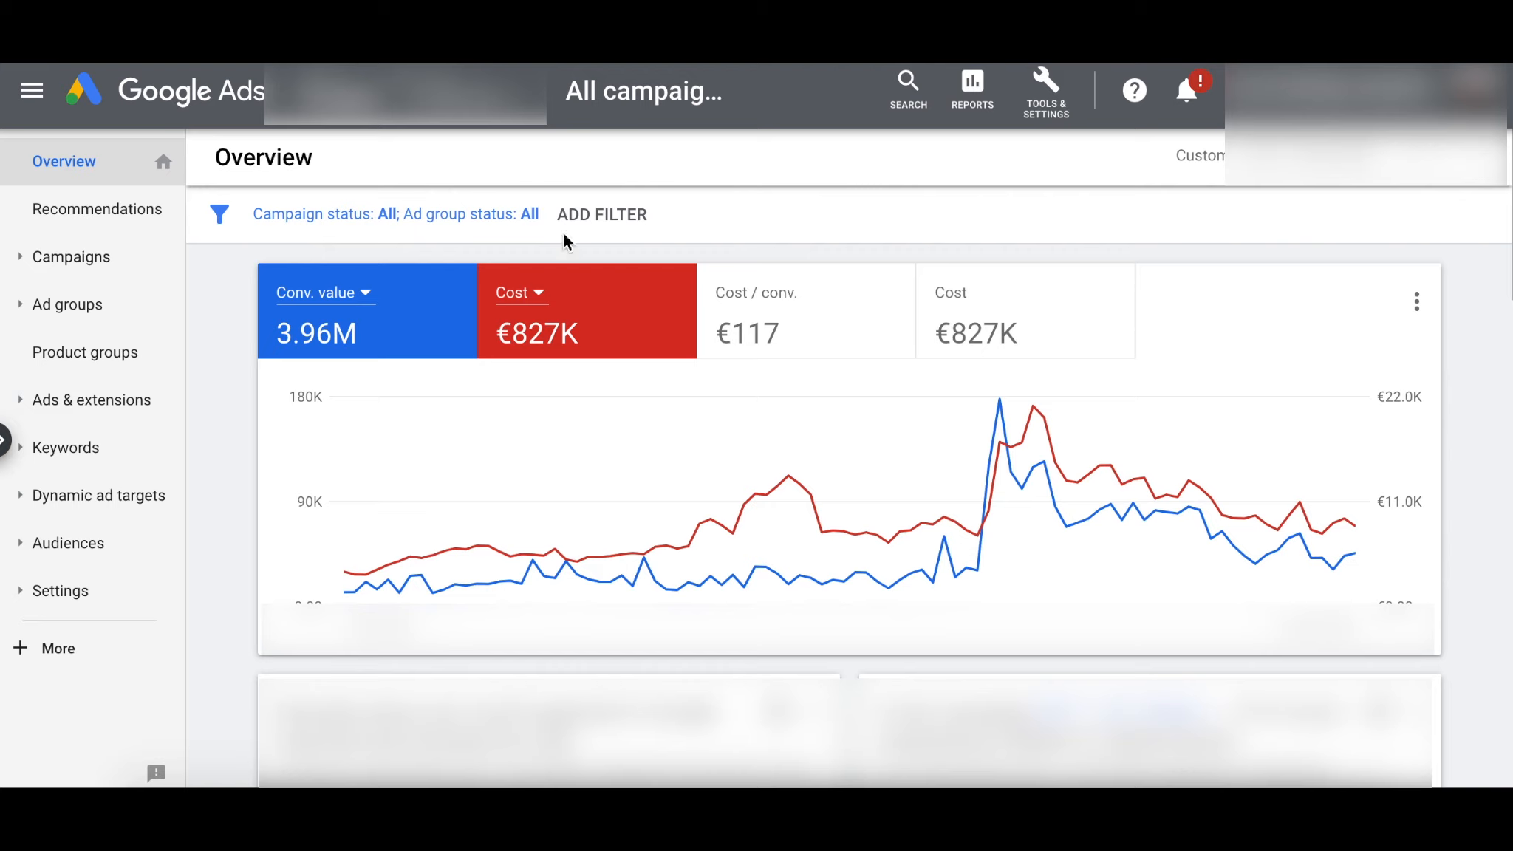
- Set the overview chart's two plotted metrics to Impressions and Clicks
{"action": "left_click", "coordinate": [364, 298]}
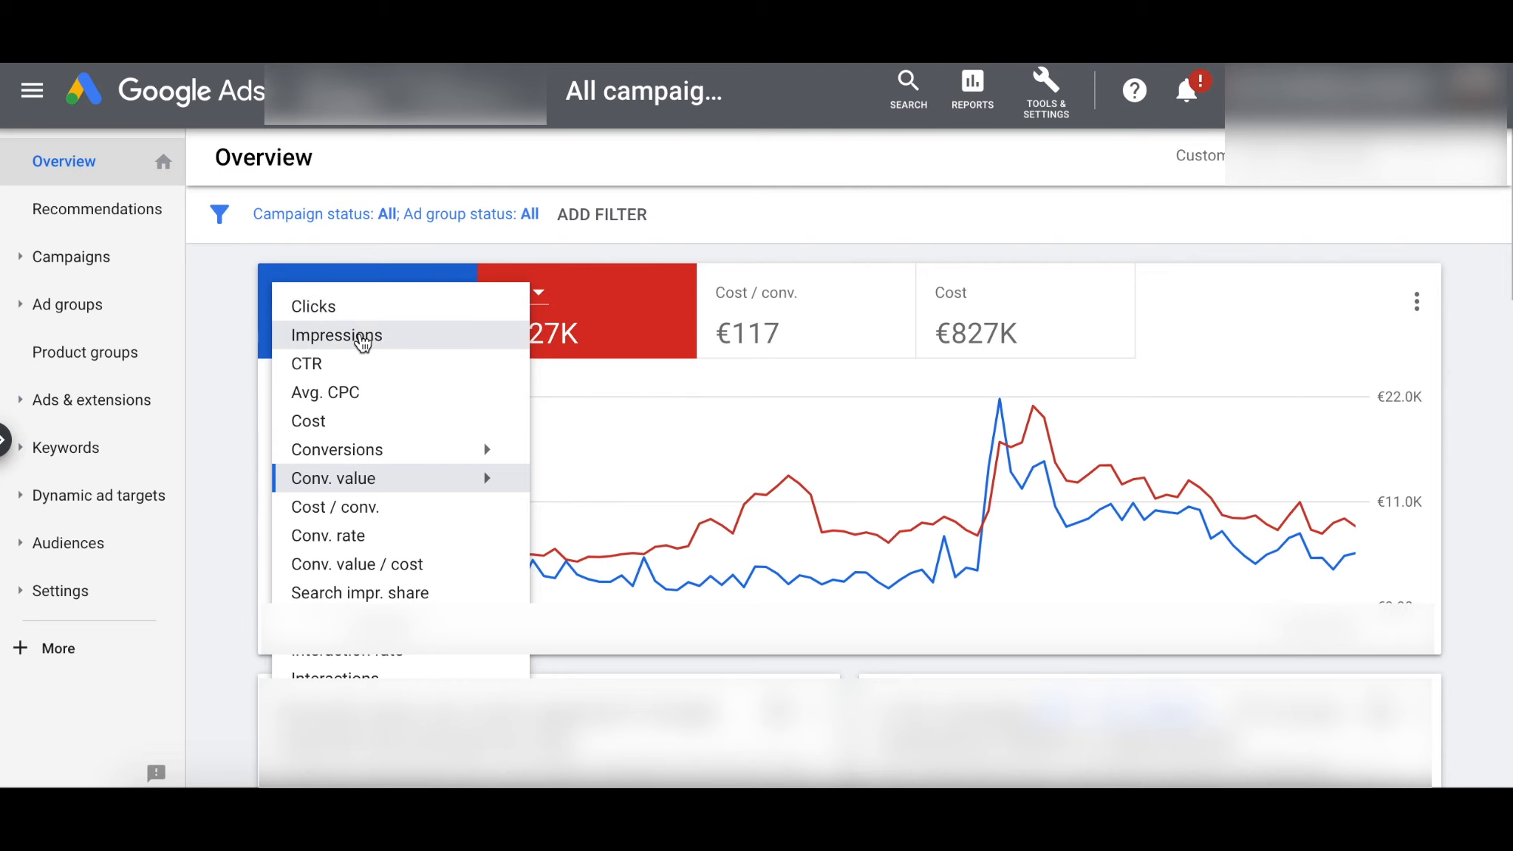
{"action": "left_click", "coordinate": [362, 336]}
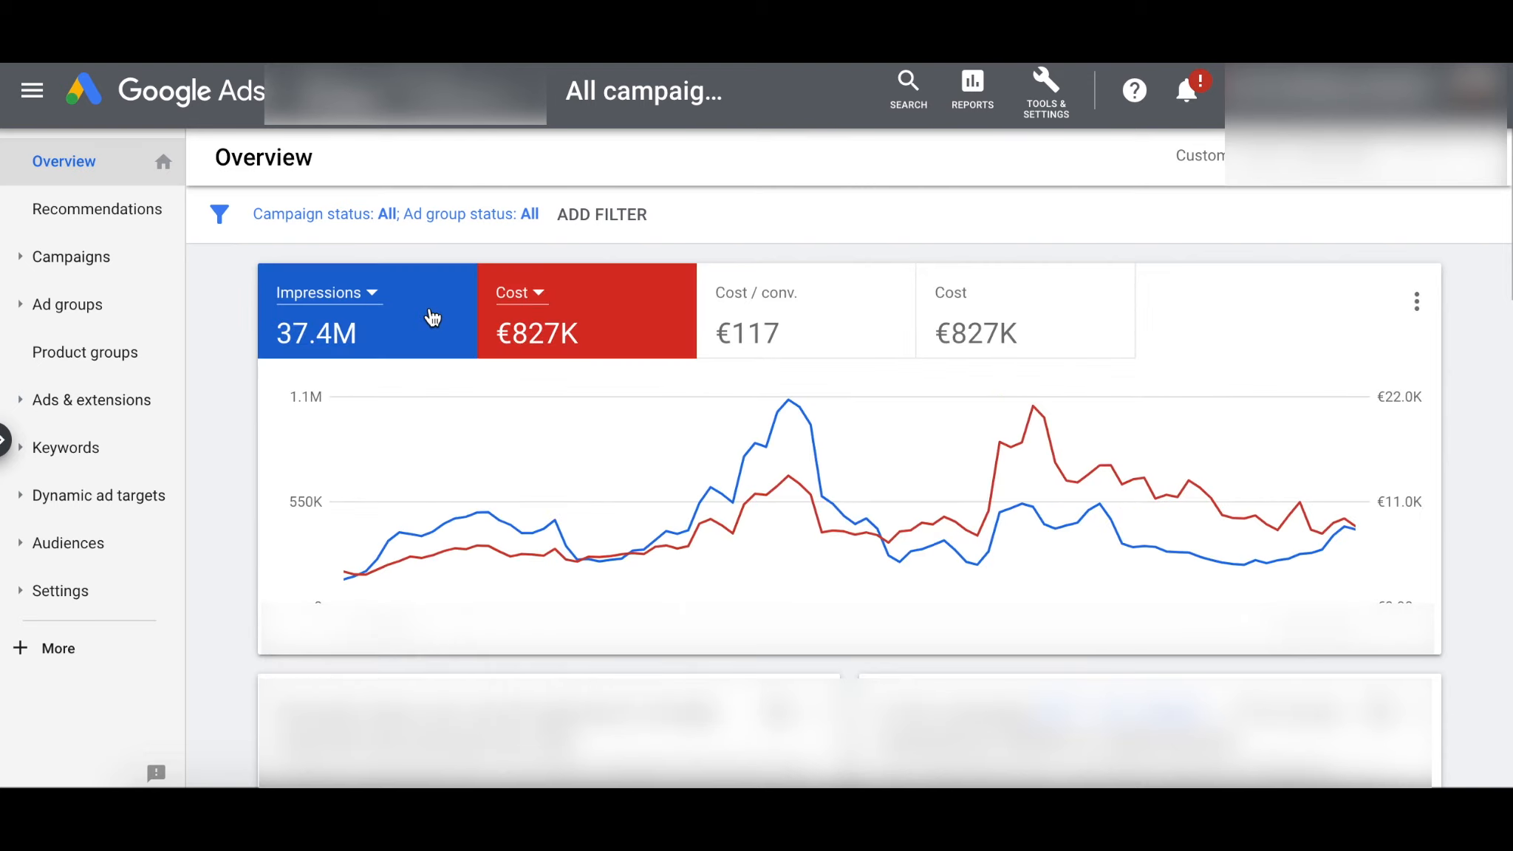
{"action": "left_click", "coordinate": [541, 294]}
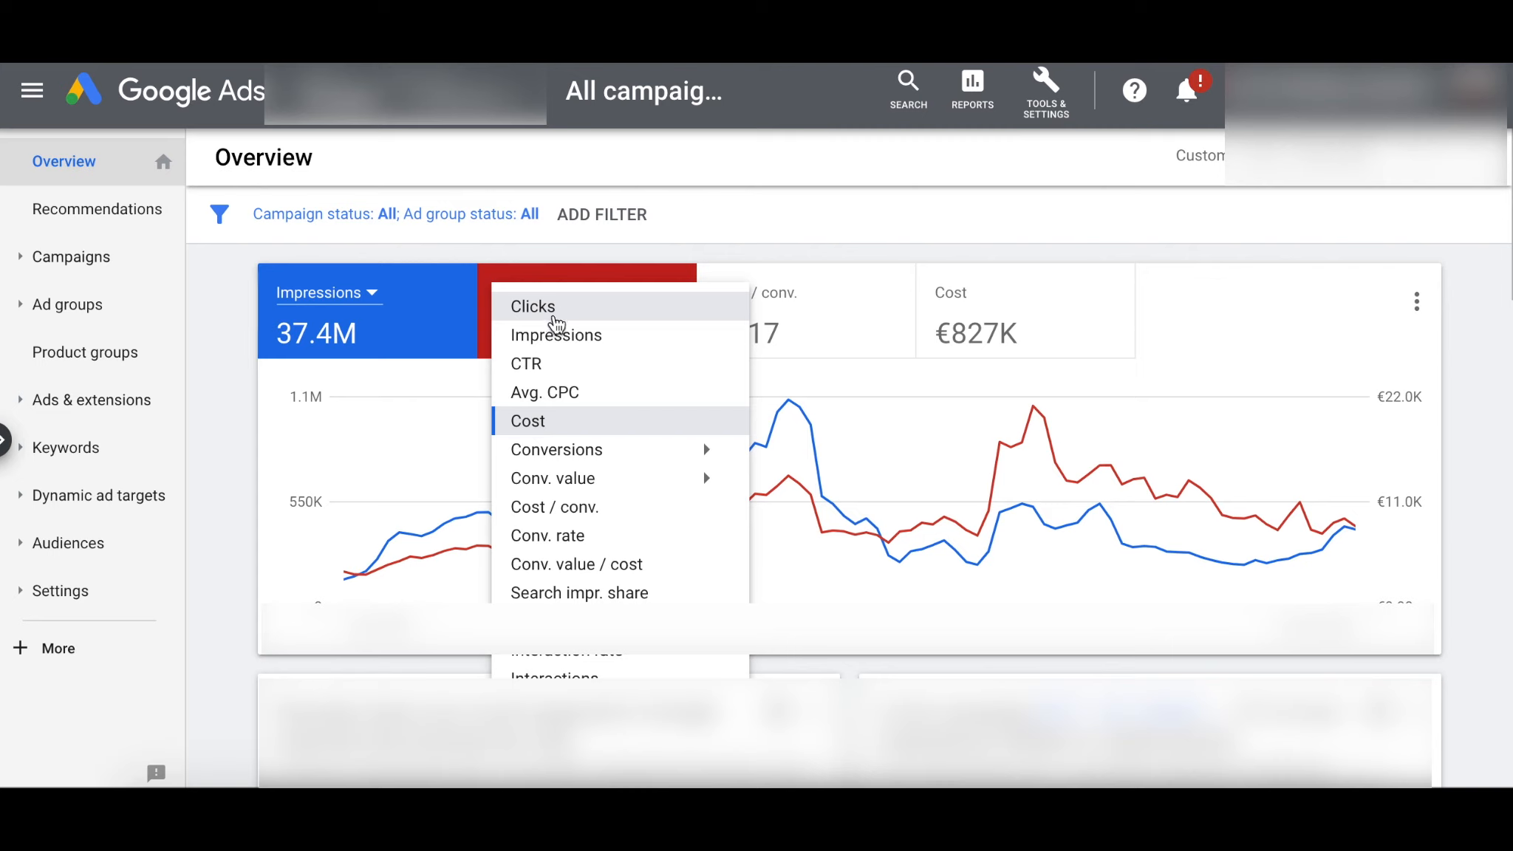
{"action": "left_click", "coordinate": [565, 310]}
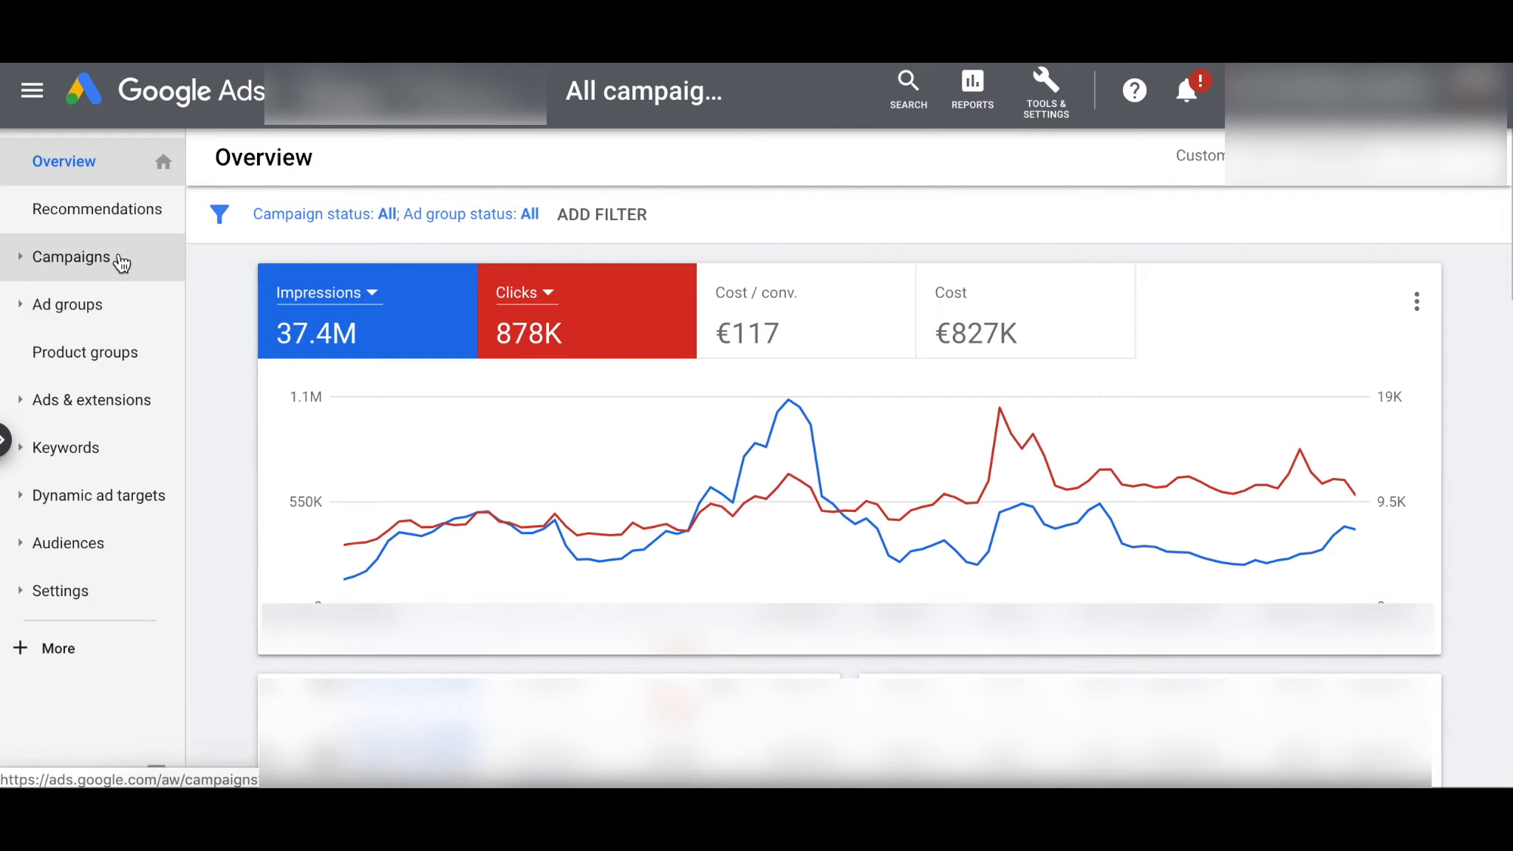
- Go to the list of all campaigns, check the average CPC definition, and sort the table by cost from highest to lowest
{"action": "left_click", "coordinate": [121, 262]}
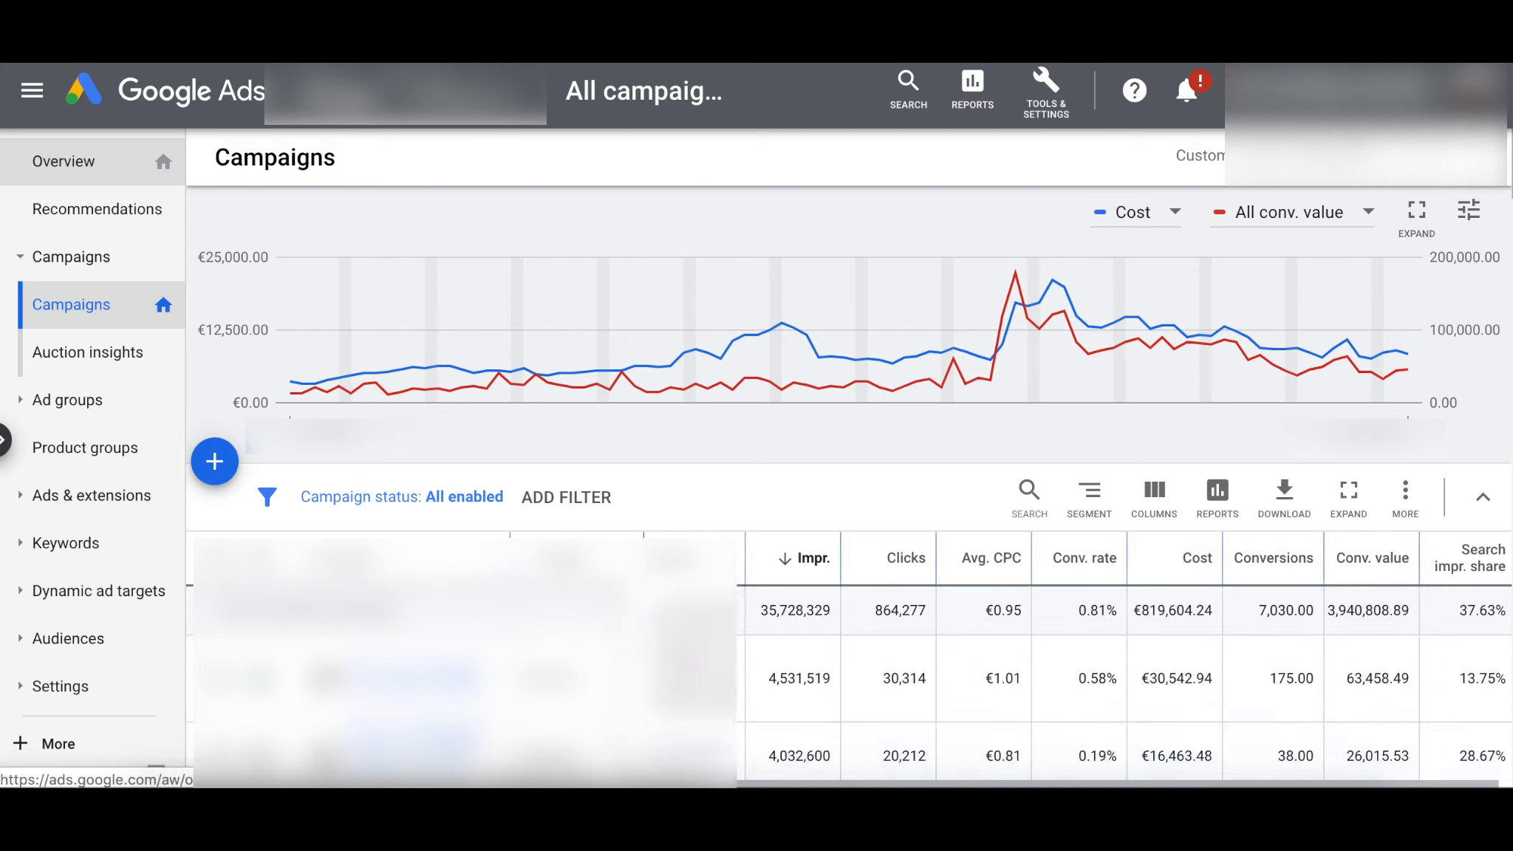
{"action": "mouse_move", "coordinate": [871, 569]}
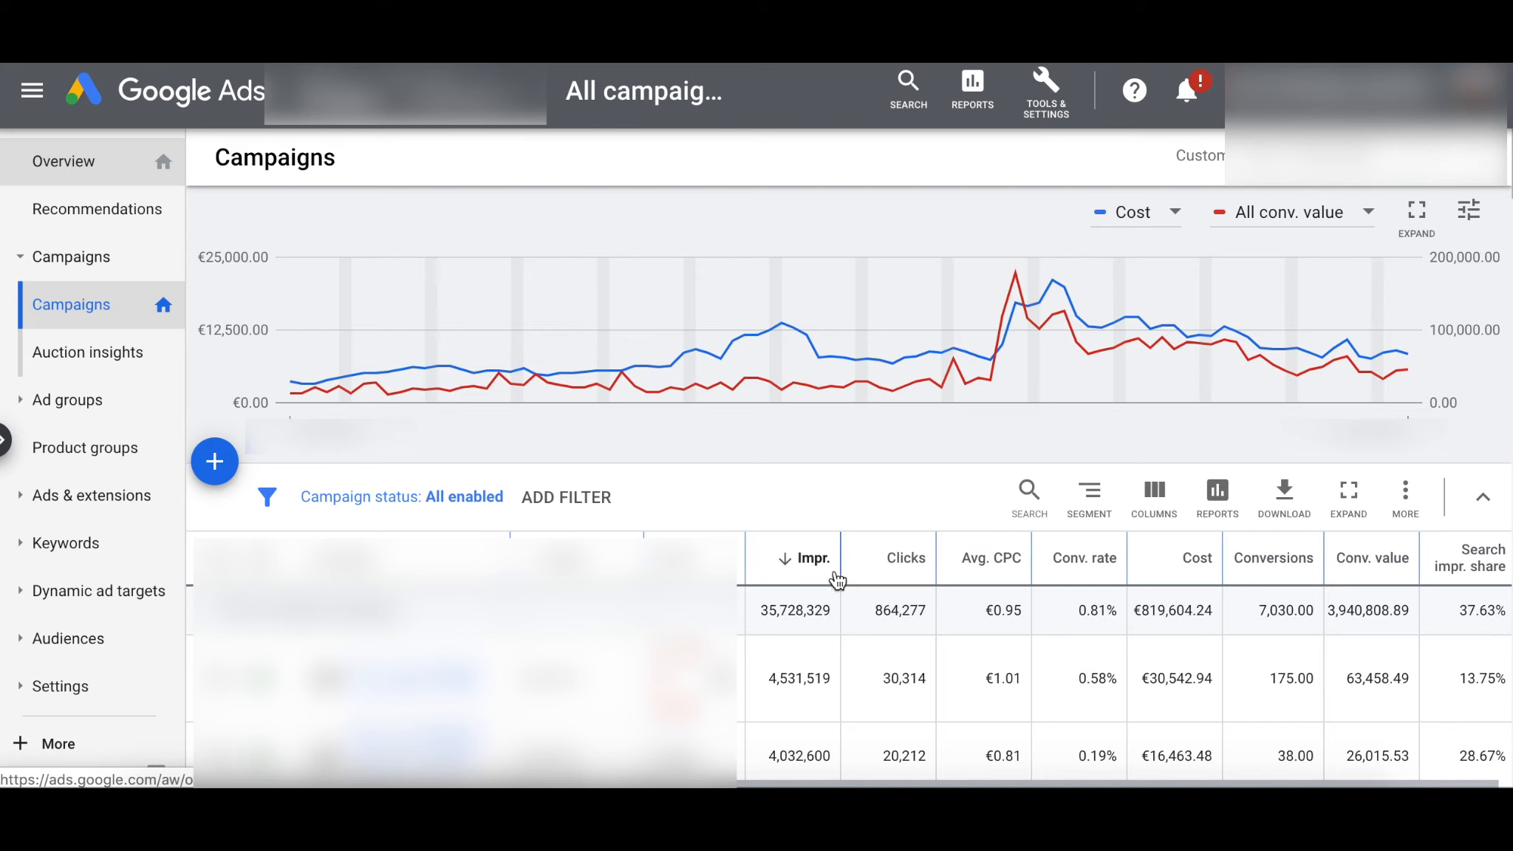
{"action": "mouse_move", "coordinate": [1081, 567]}
{"action": "mouse_move", "coordinate": [996, 563]}
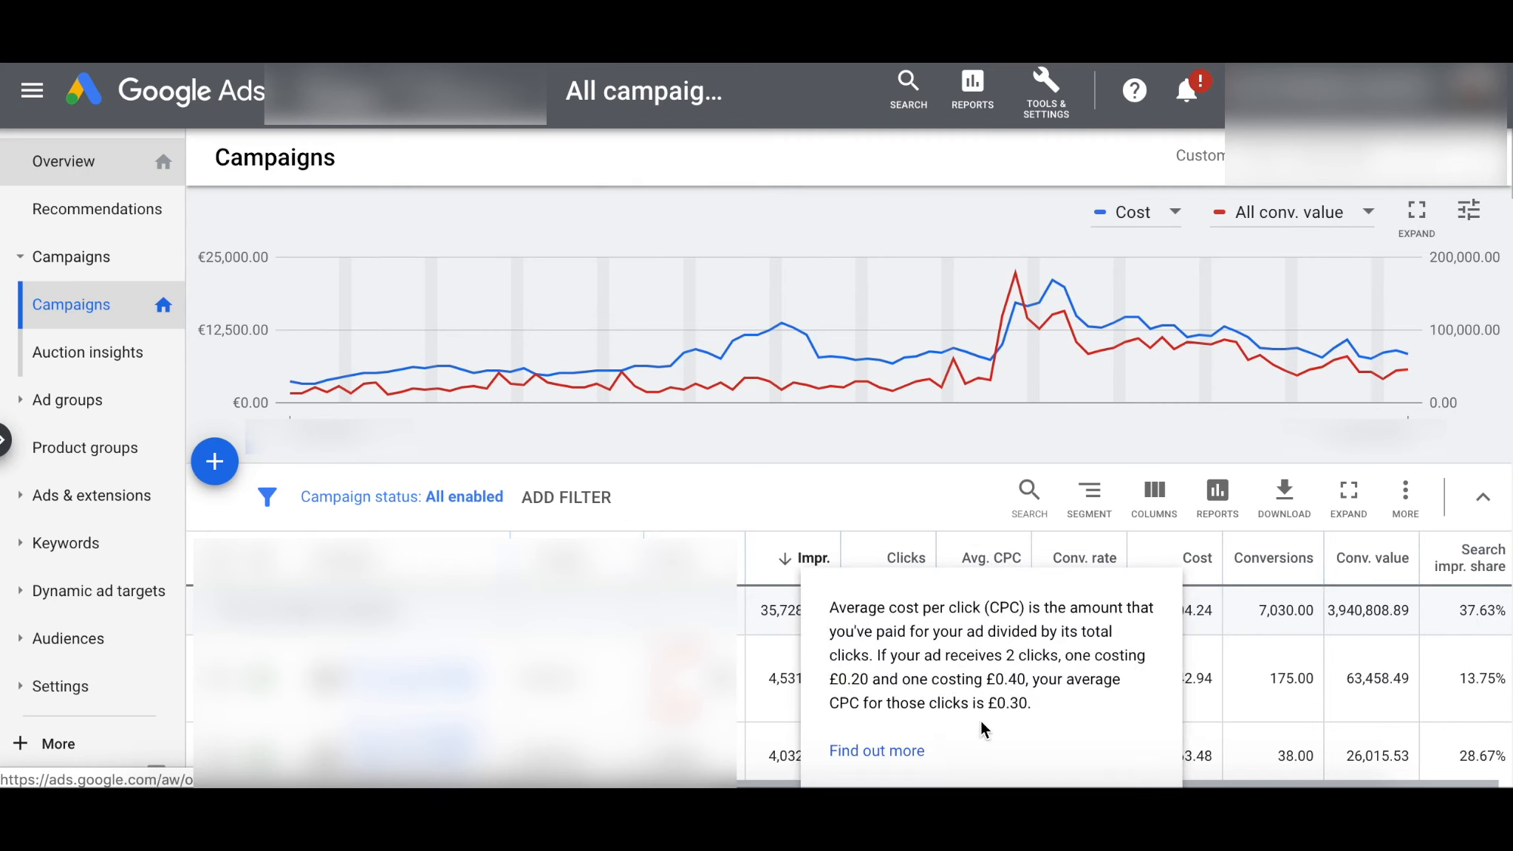
{"action": "mouse_move", "coordinate": [1193, 567]}
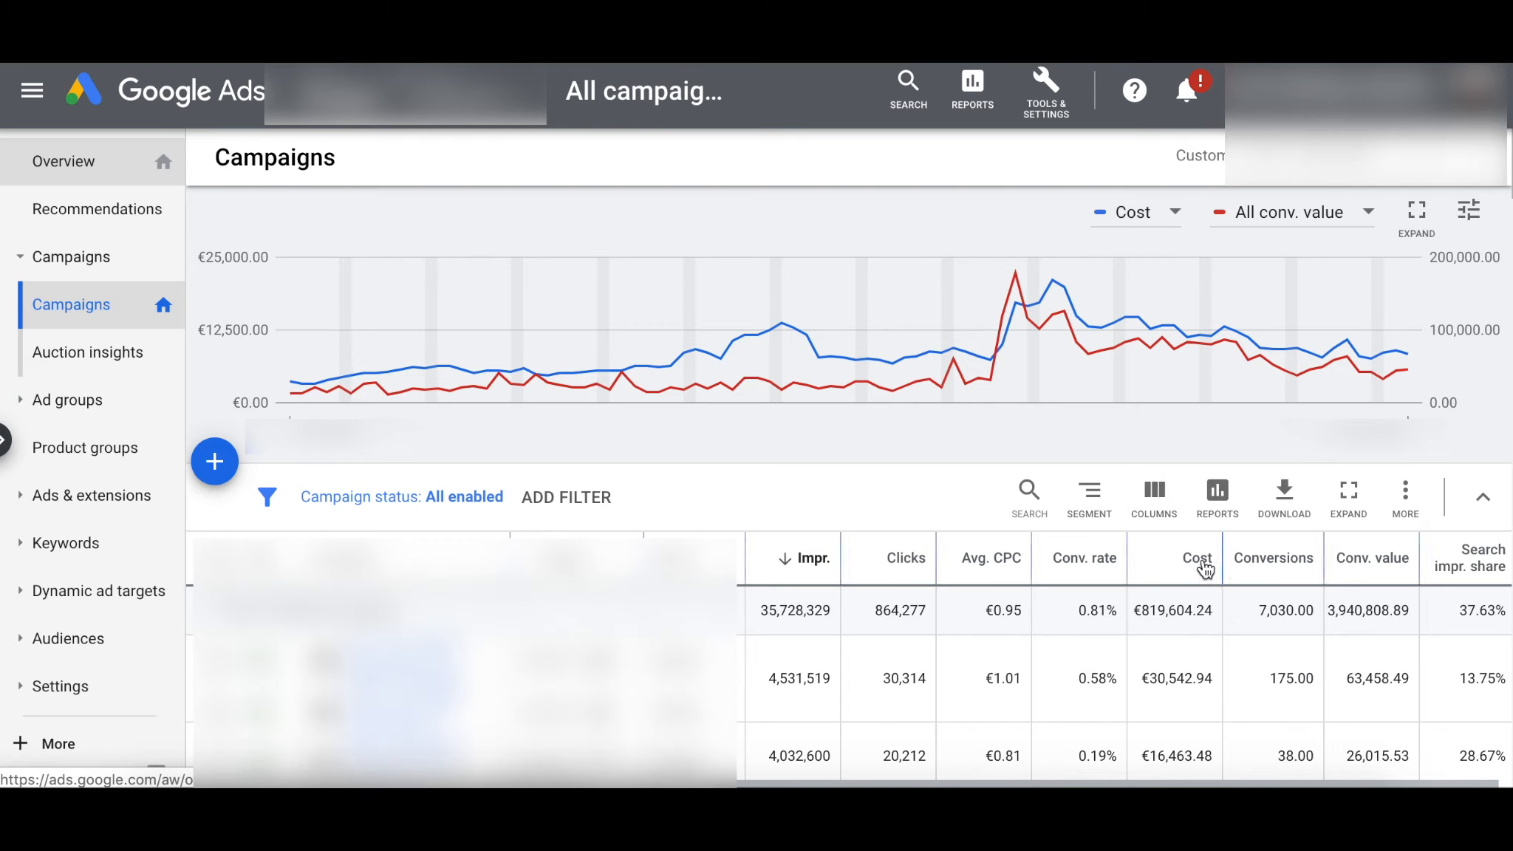
{"action": "left_click", "coordinate": [1179, 562]}
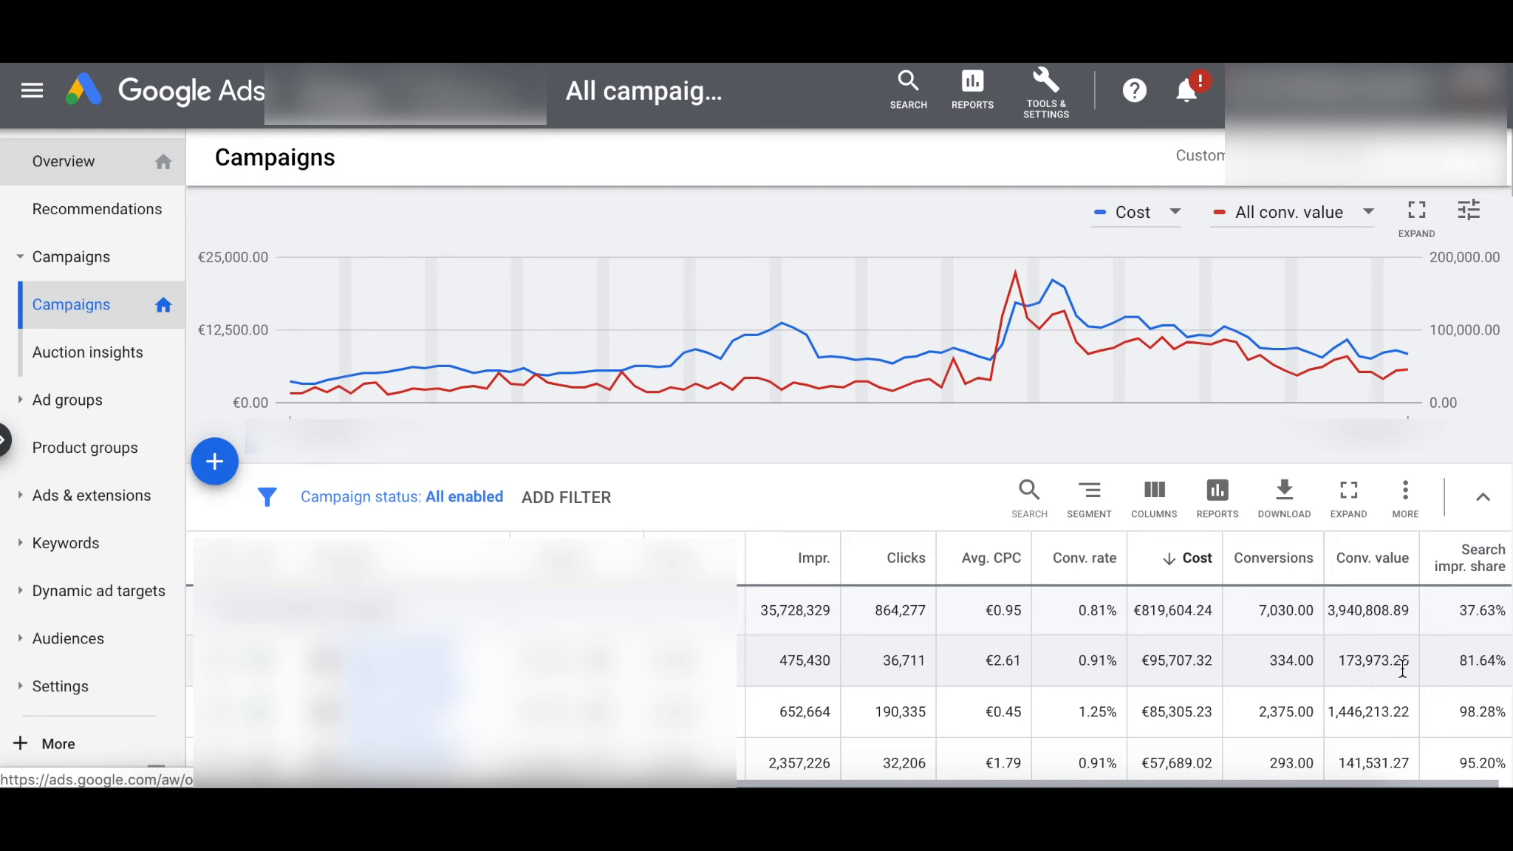
- Sort the campaigns by conversion value, highest first, and filter them to those with more than 50 conversions
{"action": "left_click", "coordinate": [1389, 569]}
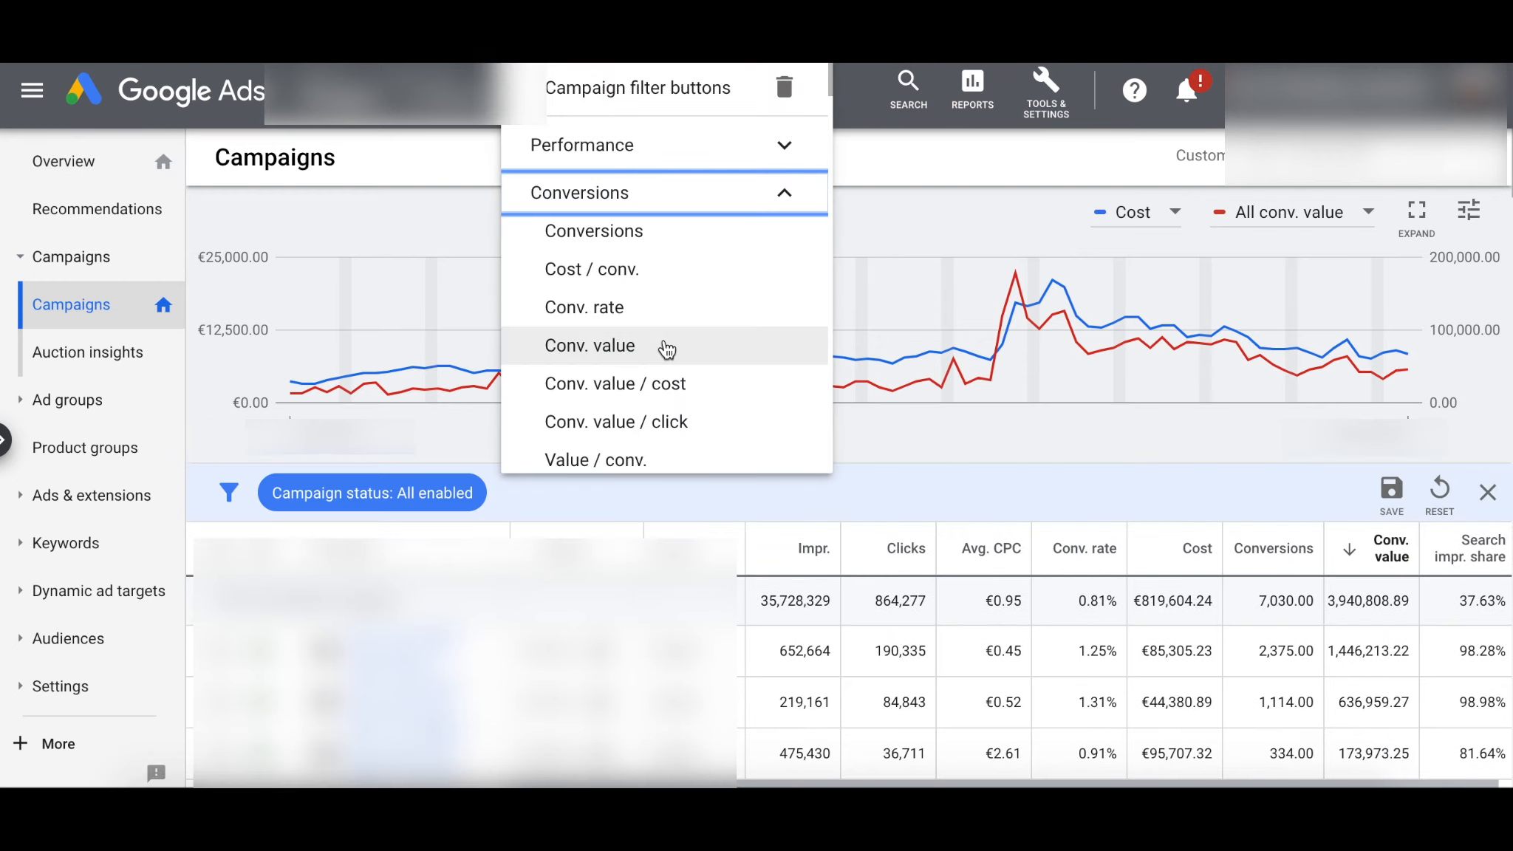
{"action": "scroll", "coordinate": [667, 350], "scroll_direction": "down", "scroll_amount": 1}
{"action": "scroll", "coordinate": [668, 349], "scroll_direction": "up", "scroll_amount": 2}
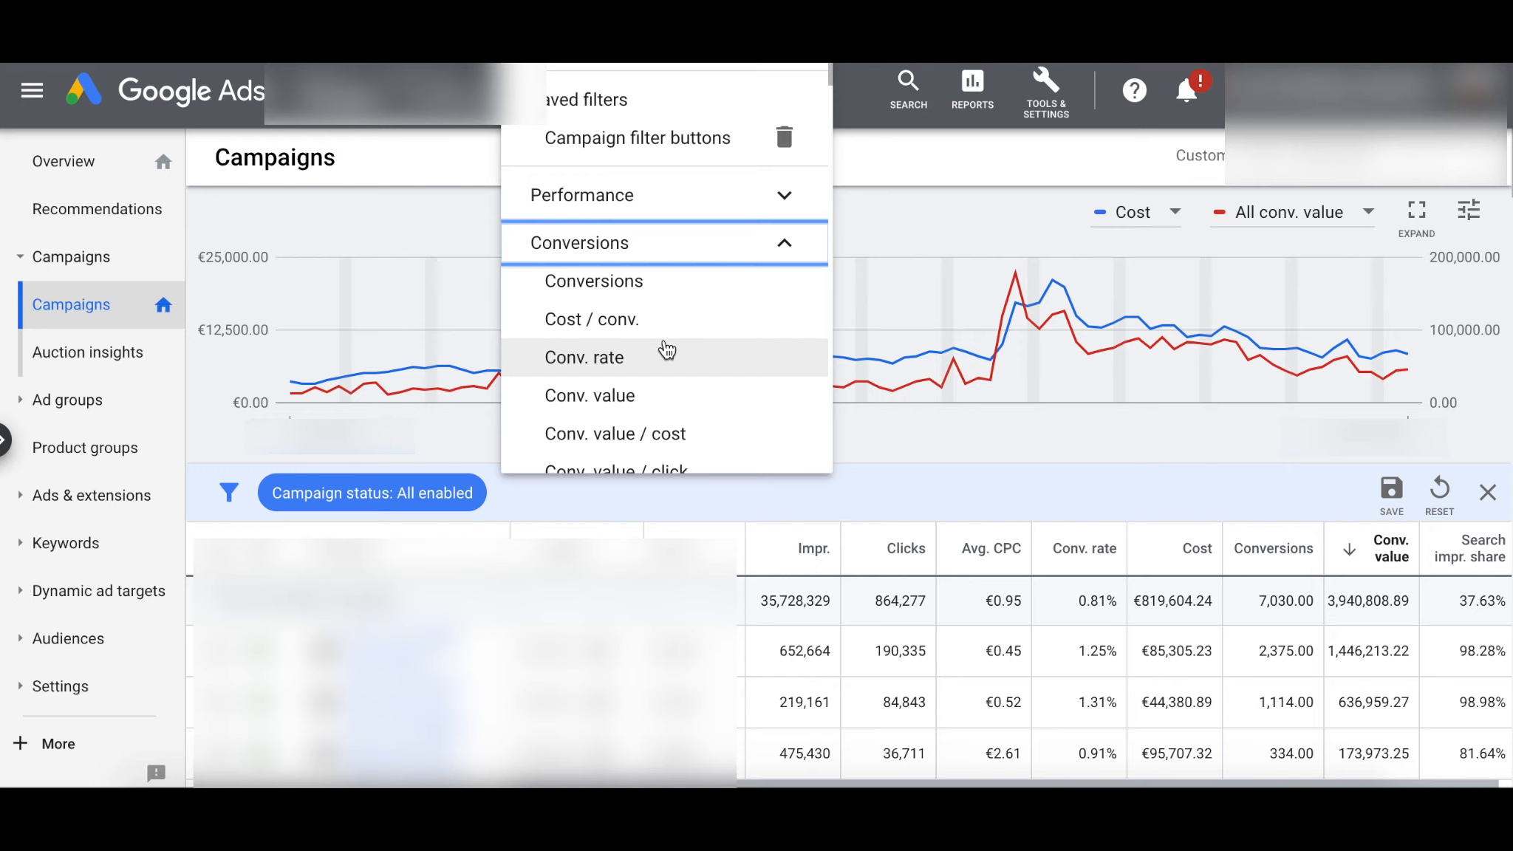
{"action": "scroll", "coordinate": [667, 349], "scroll_direction": "up", "scroll_amount": 1}
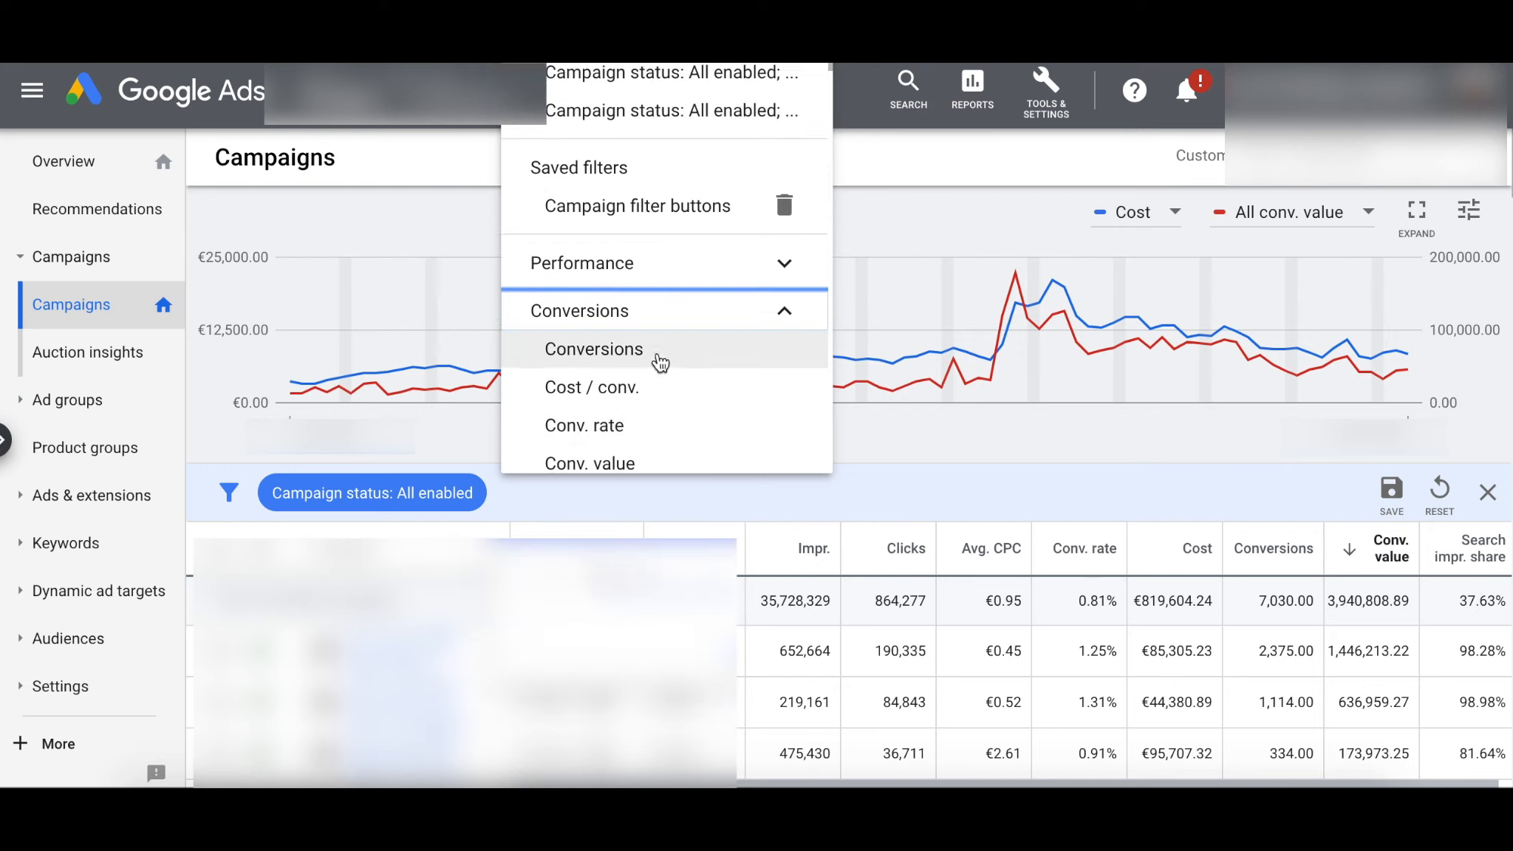
{"action": "left_click", "coordinate": [660, 362]}
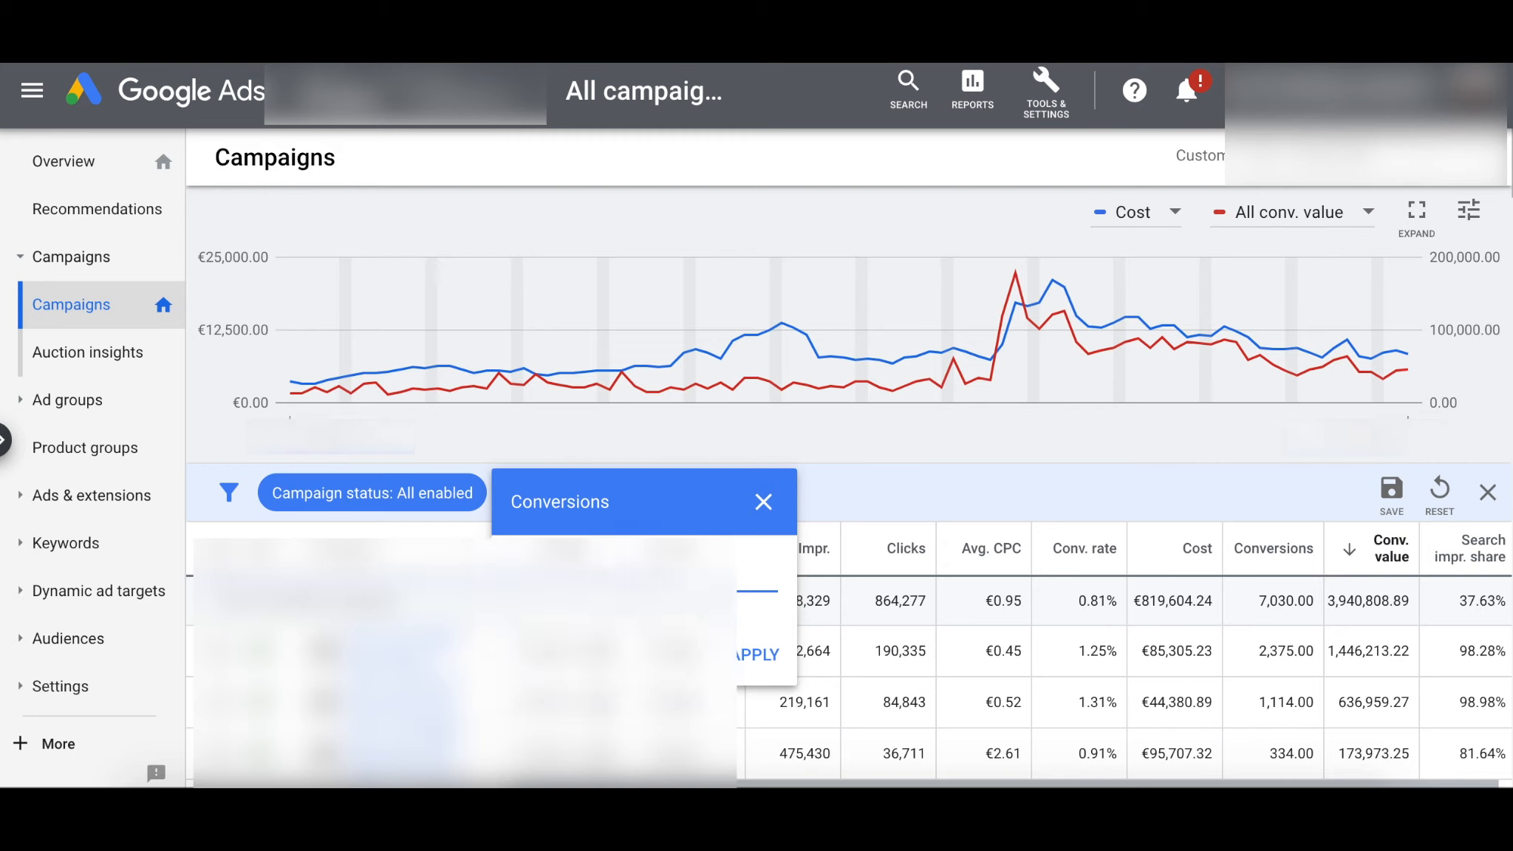
{"action": "left_click", "coordinate": [753, 650]}
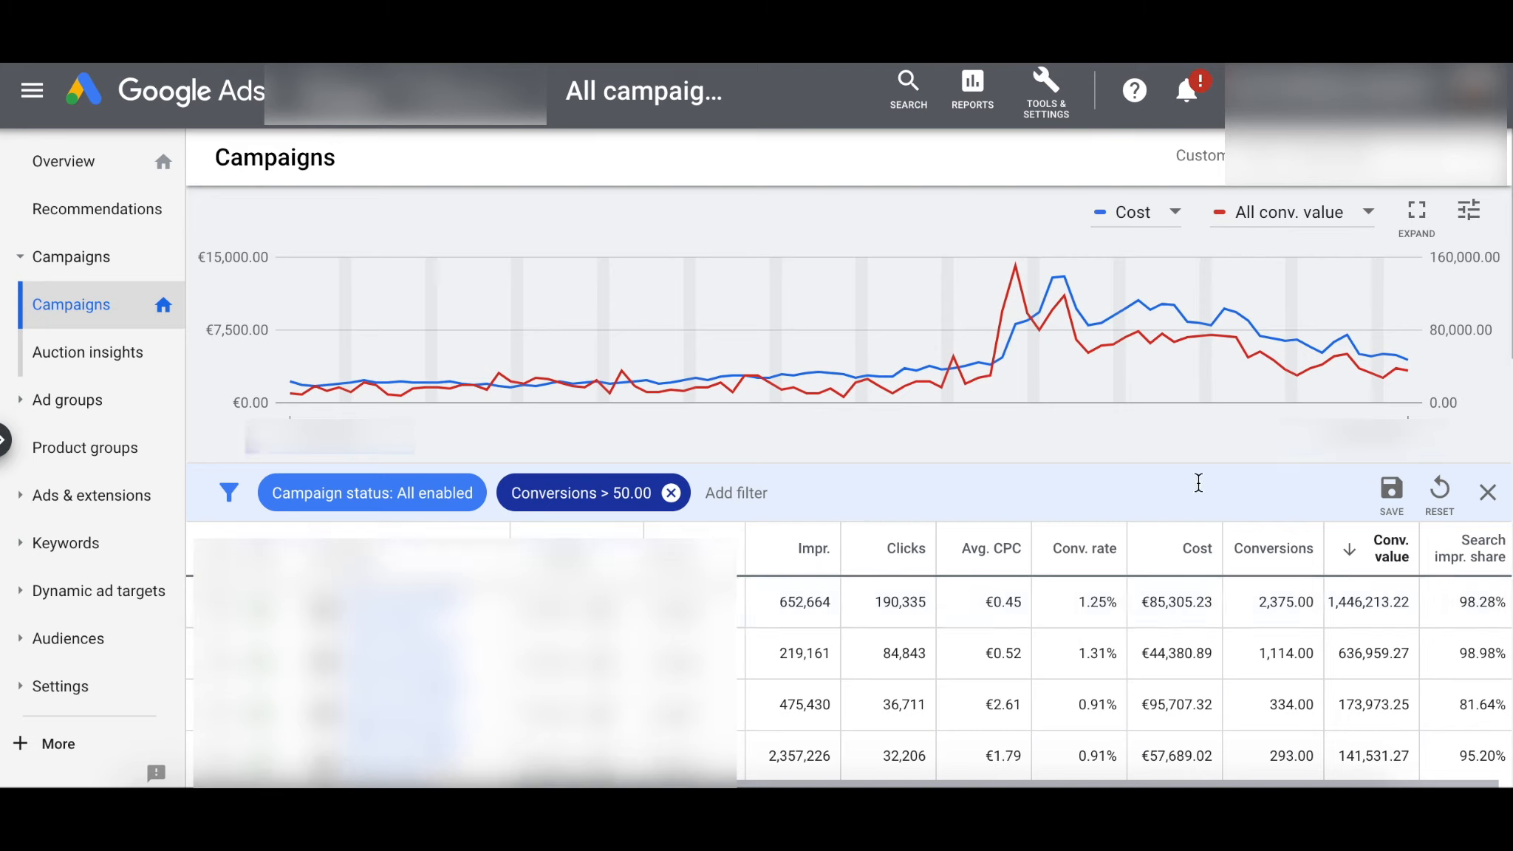
{"action": "left_click", "coordinate": [1487, 492]}
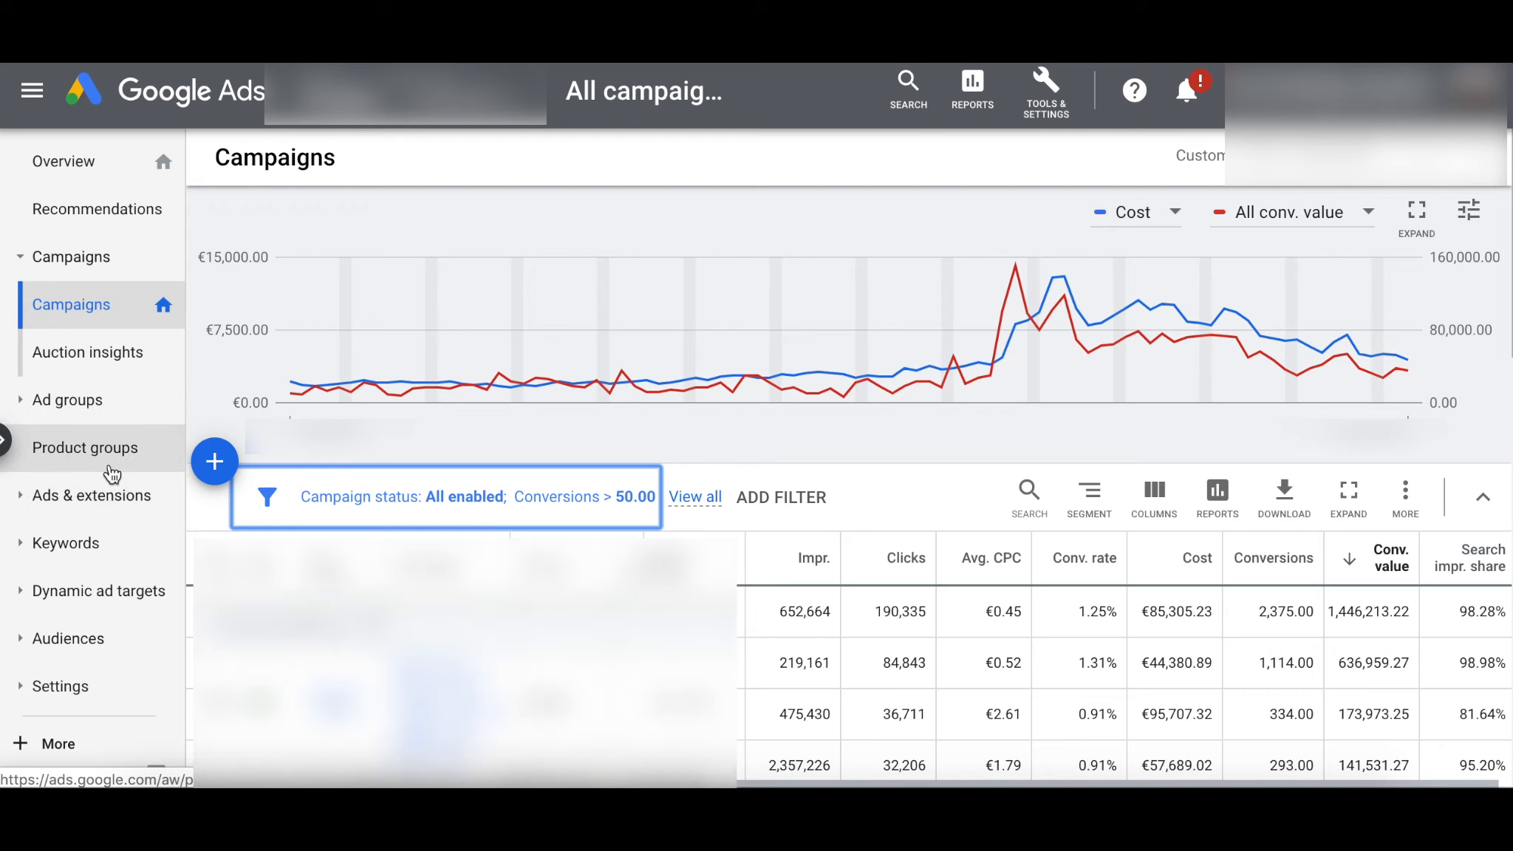
- Review the performance data for ad groups and for product groups
{"action": "left_click", "coordinate": [112, 410]}
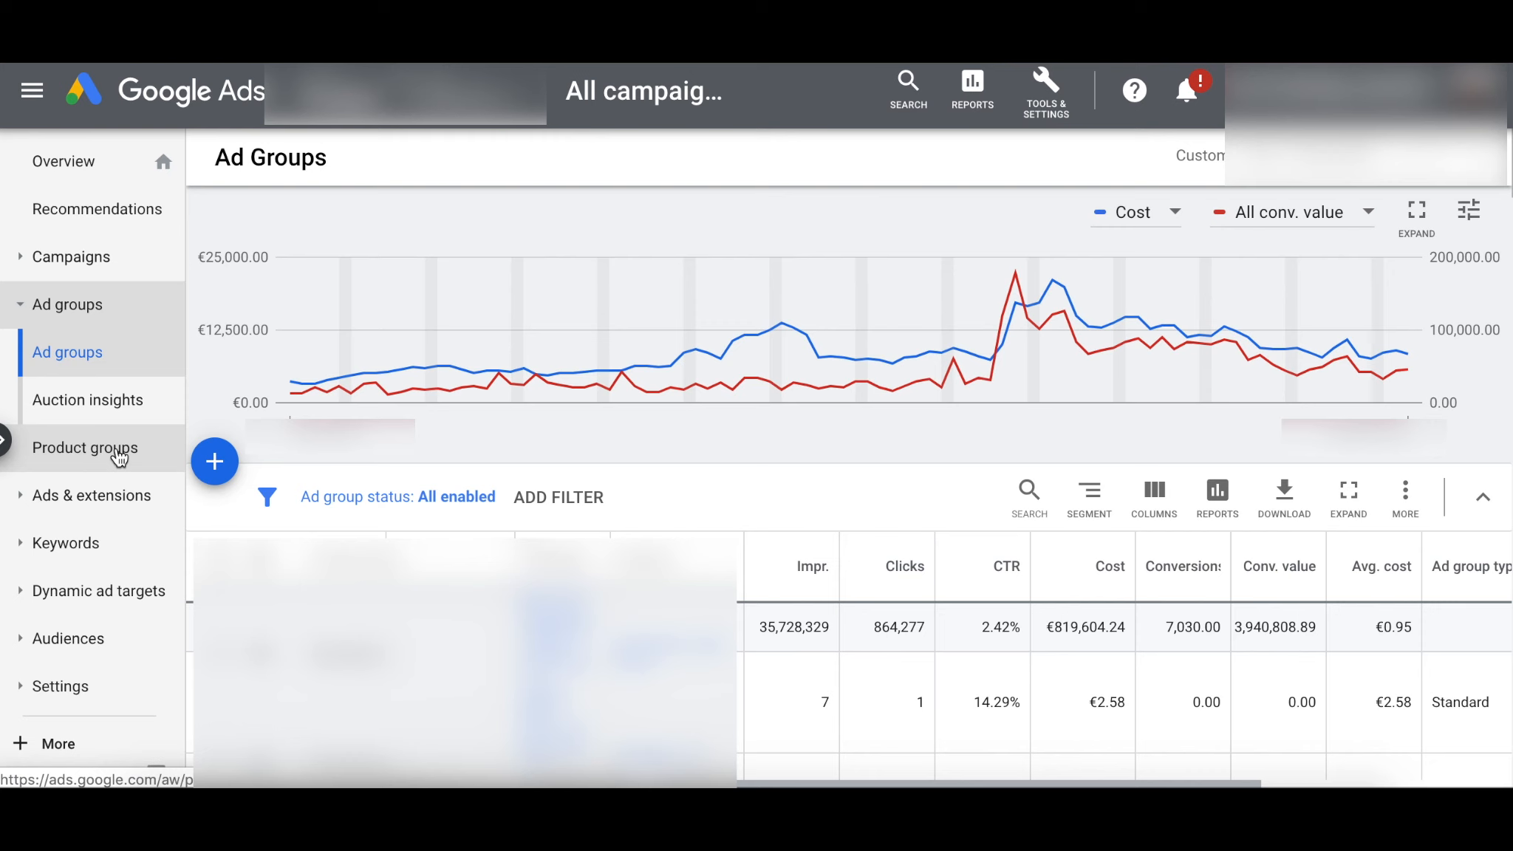
{"action": "left_click", "coordinate": [118, 457]}
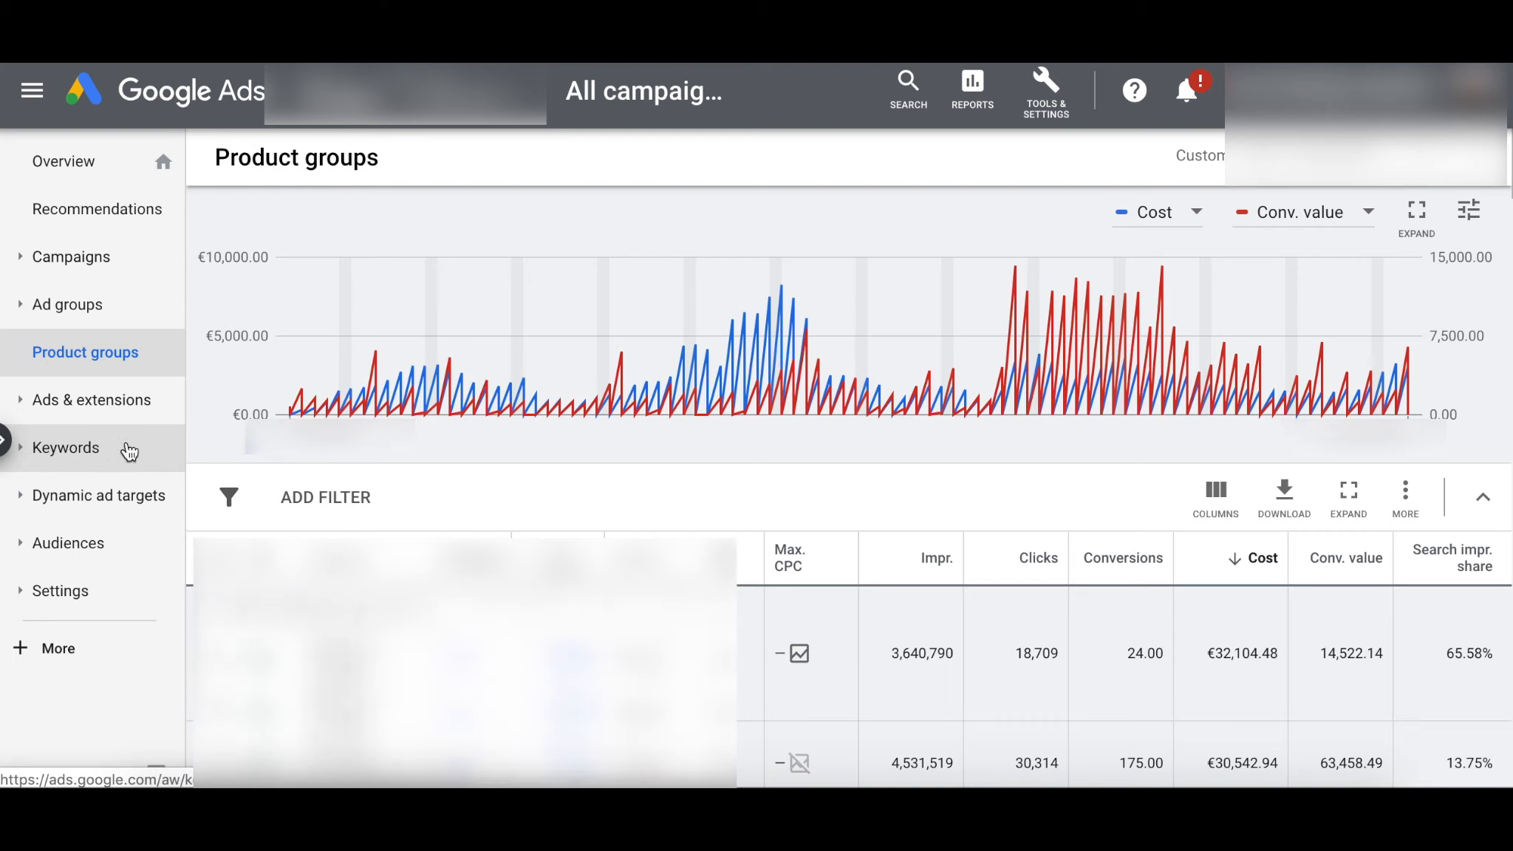
- Go to the search keywords and filter them to those with a cost greater than €0.01
{"action": "left_click", "coordinate": [129, 451]}
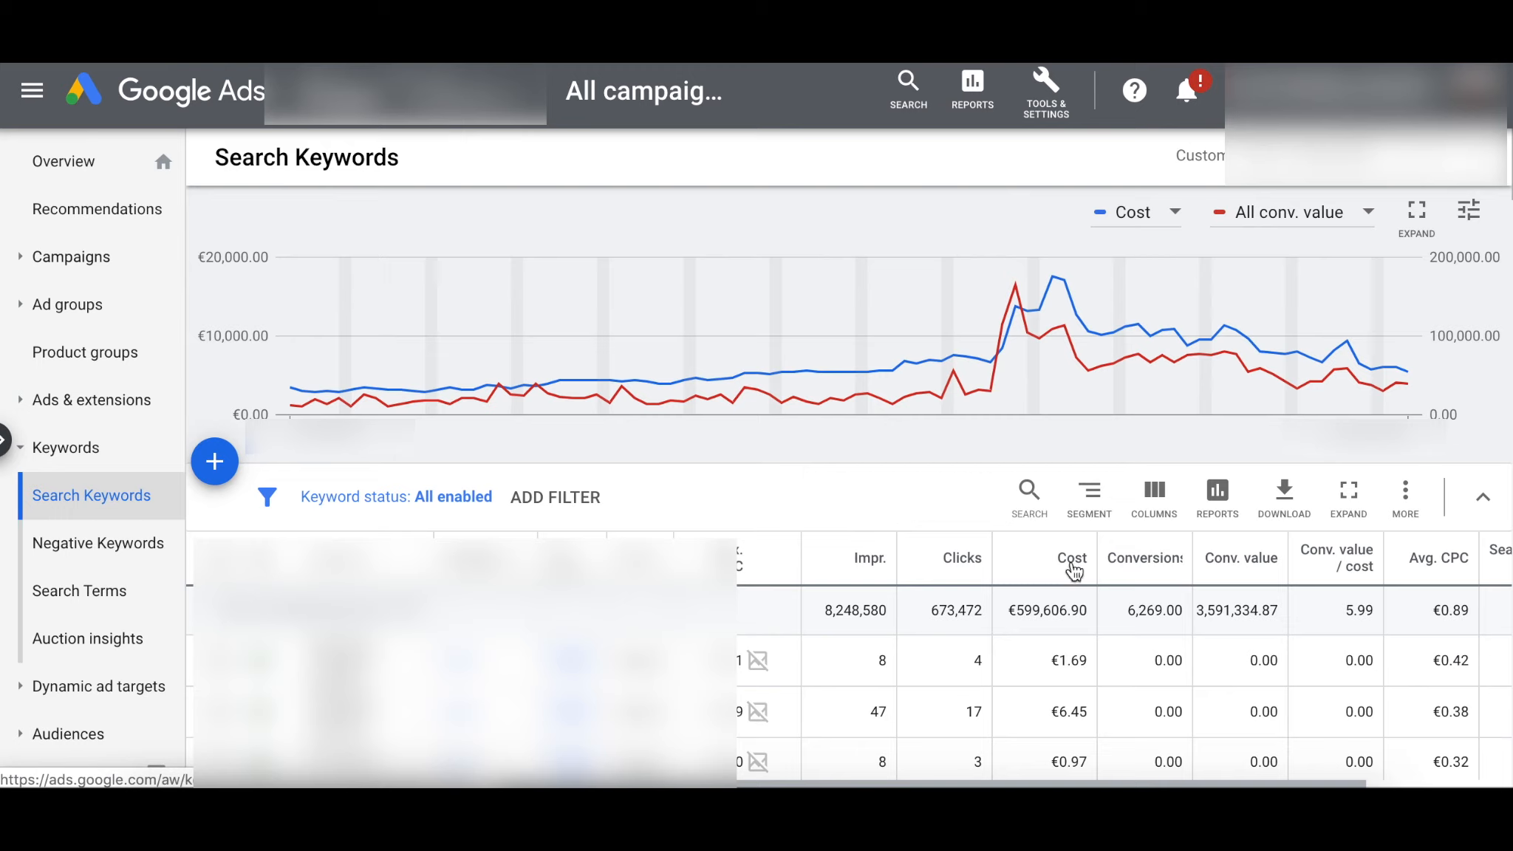
{"action": "mouse_move", "coordinate": [1192, 569]}
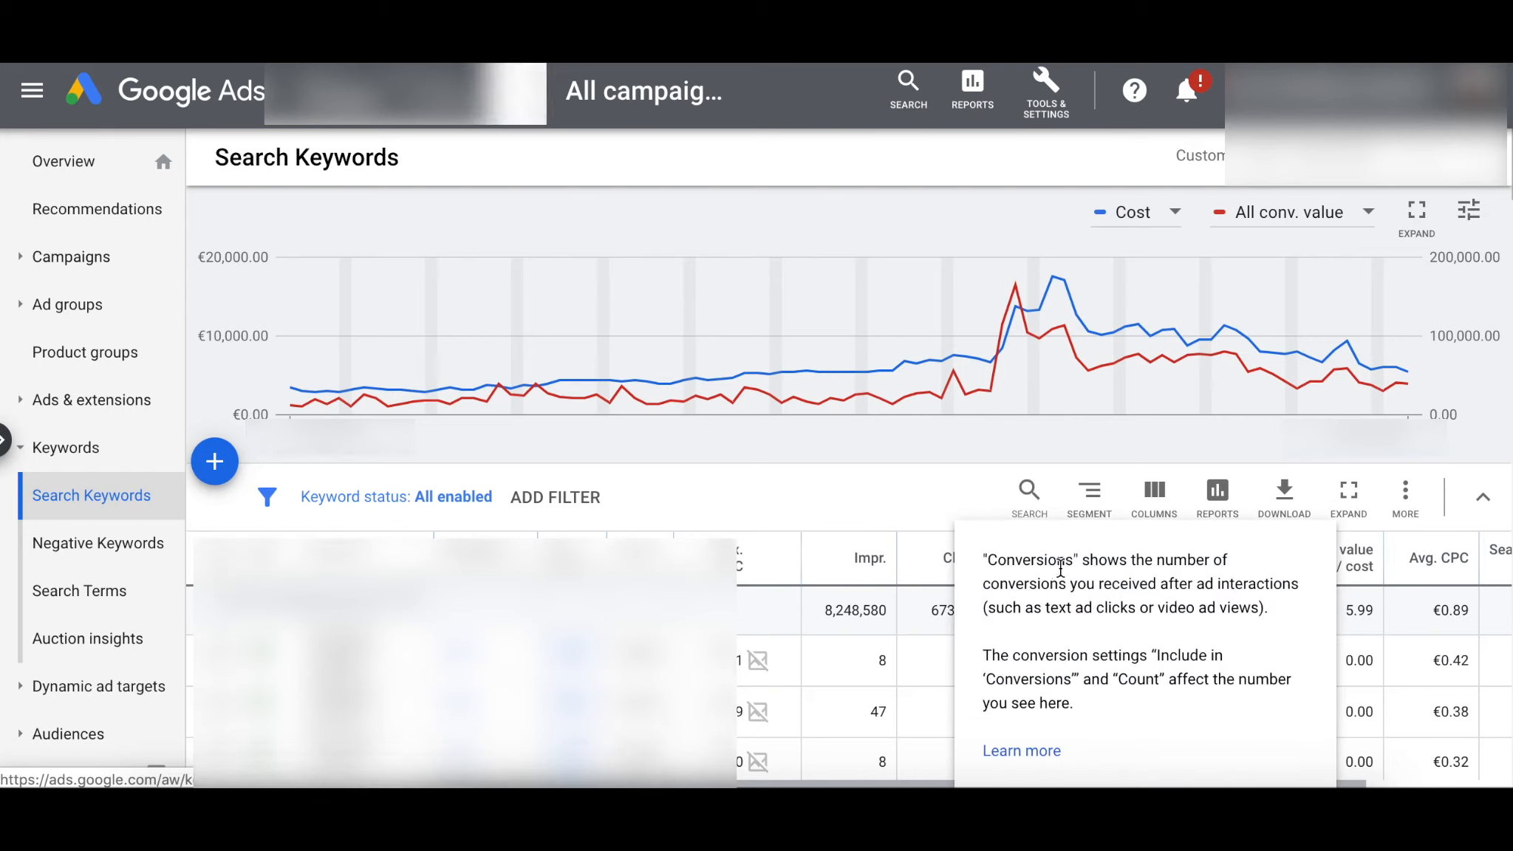
{"action": "left_click", "coordinate": [530, 498]}
{"action": "type", "text": "c"}
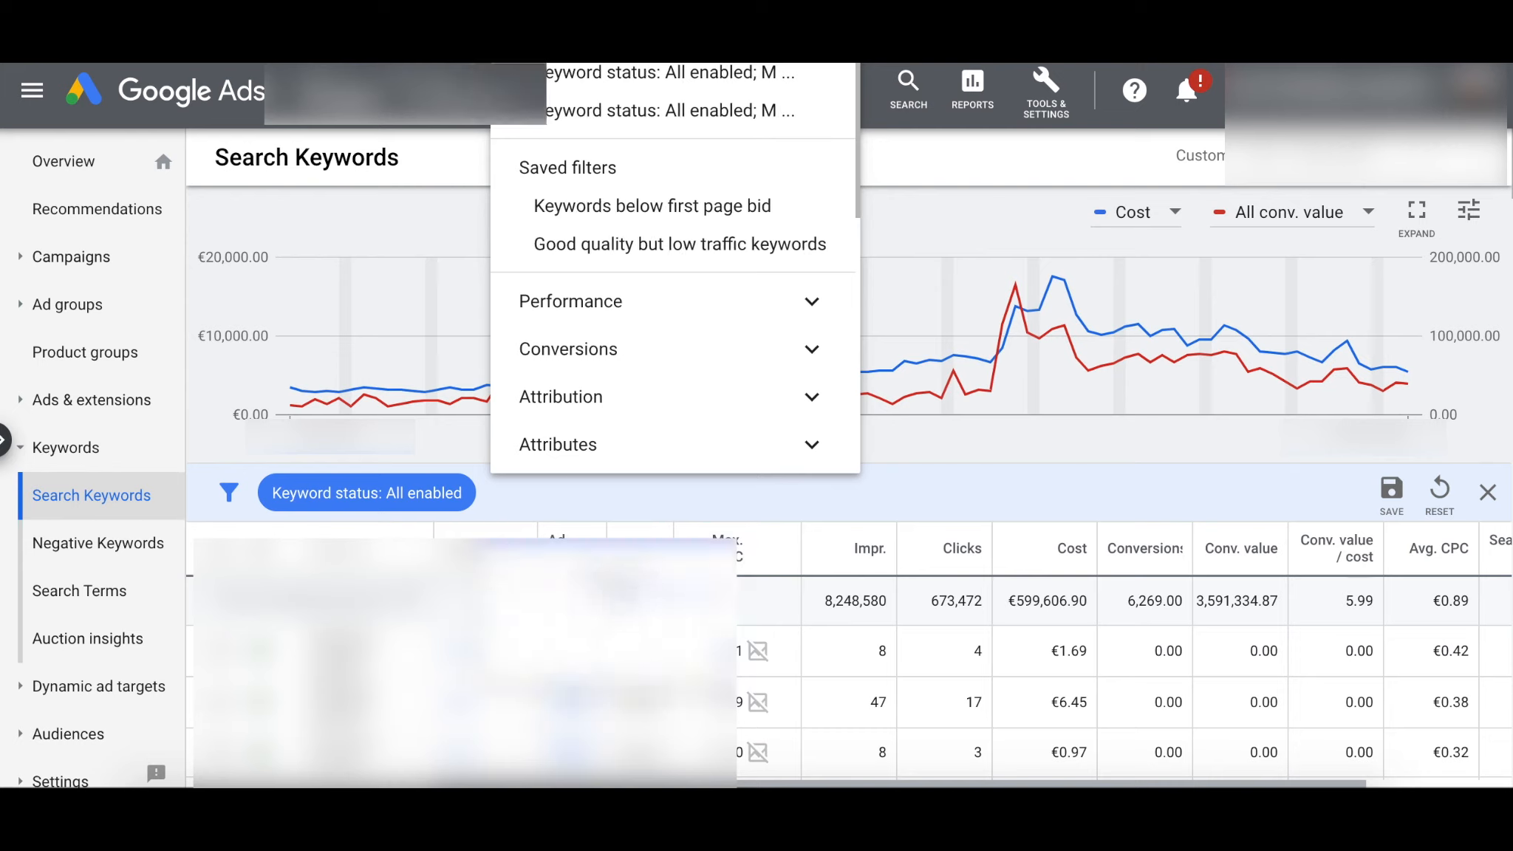
{"action": "type", "text": "ost"}
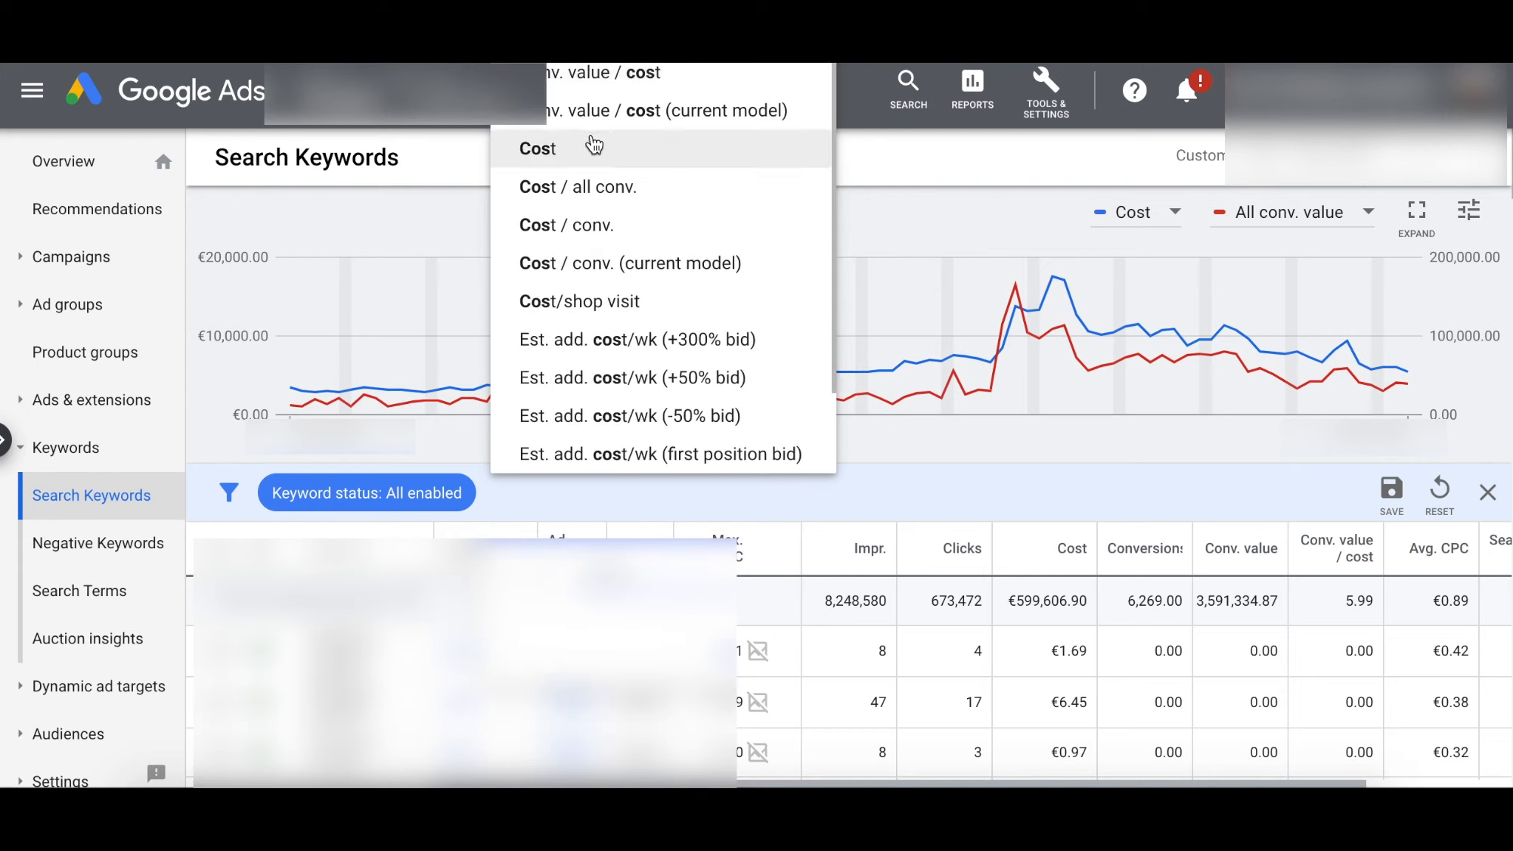
{"action": "left_click", "coordinate": [594, 147]}
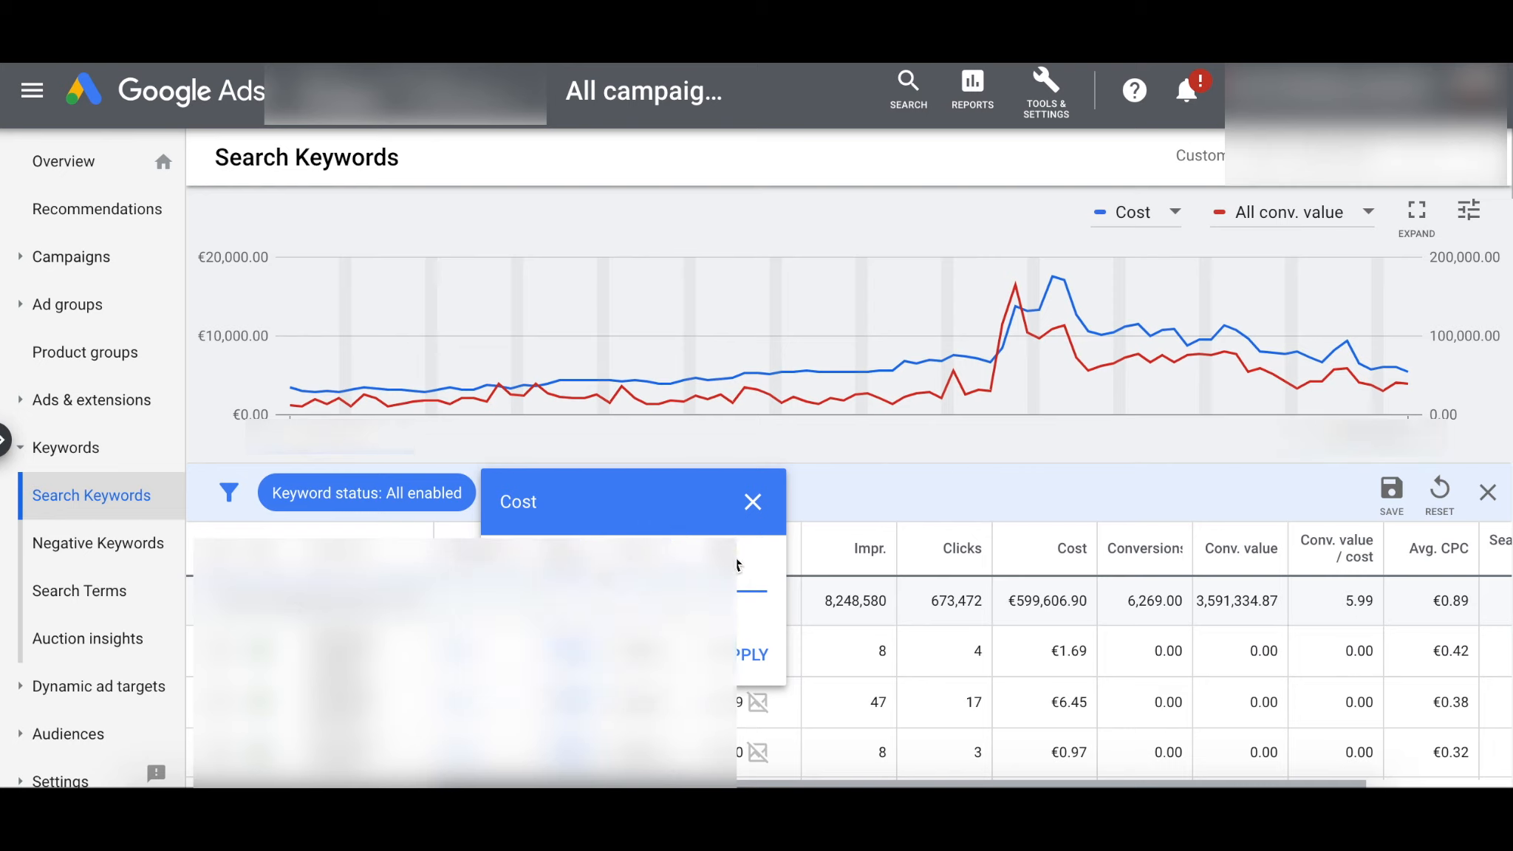
{"action": "left_click", "coordinate": [752, 650]}
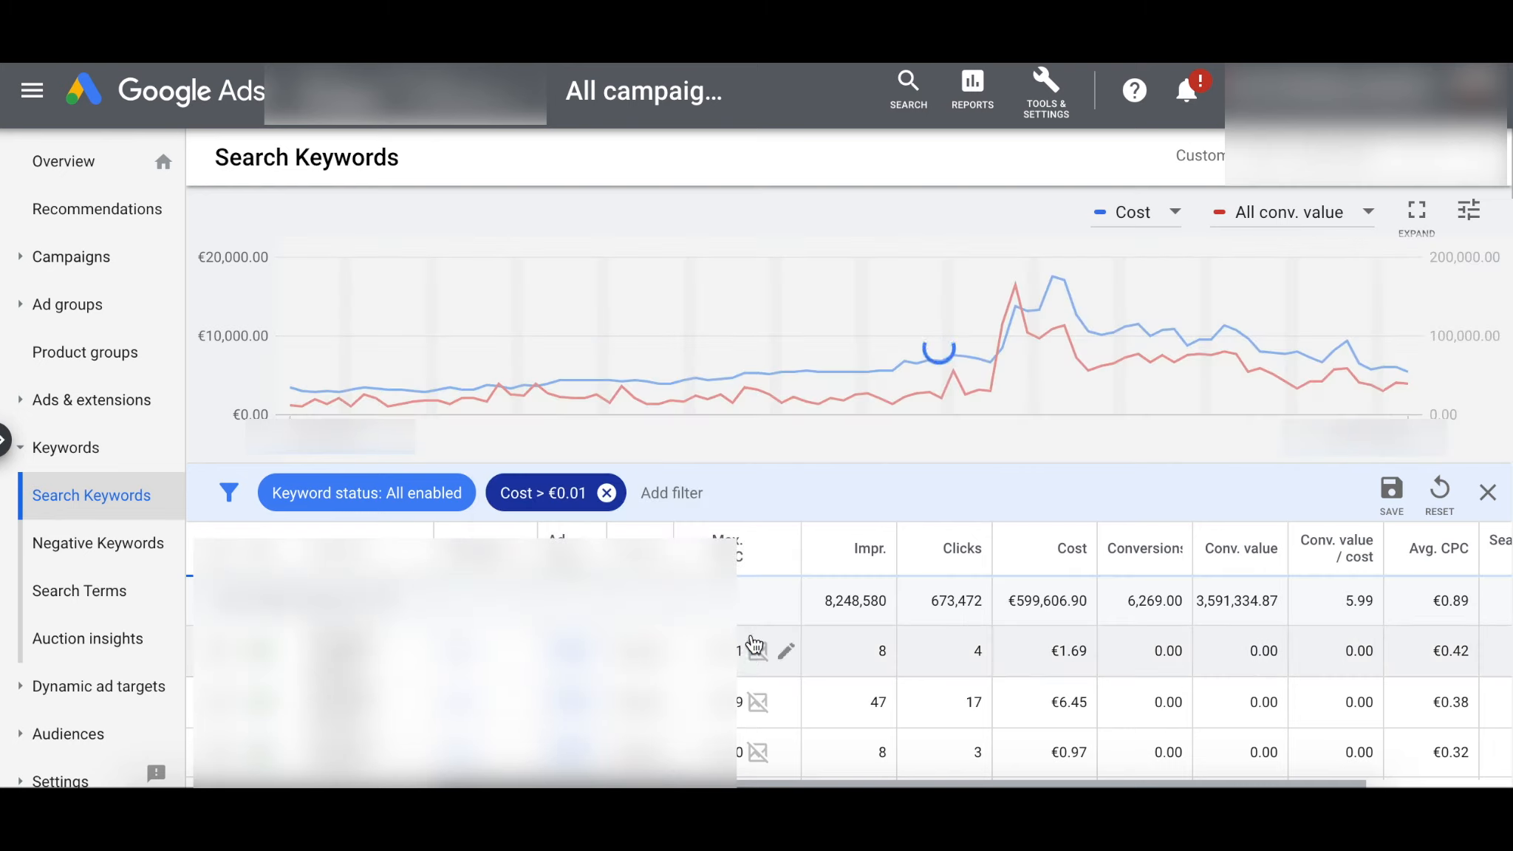
- Add a second keyword filter for a conversion value less than 0.01
{"action": "left_click", "coordinate": [687, 500]}
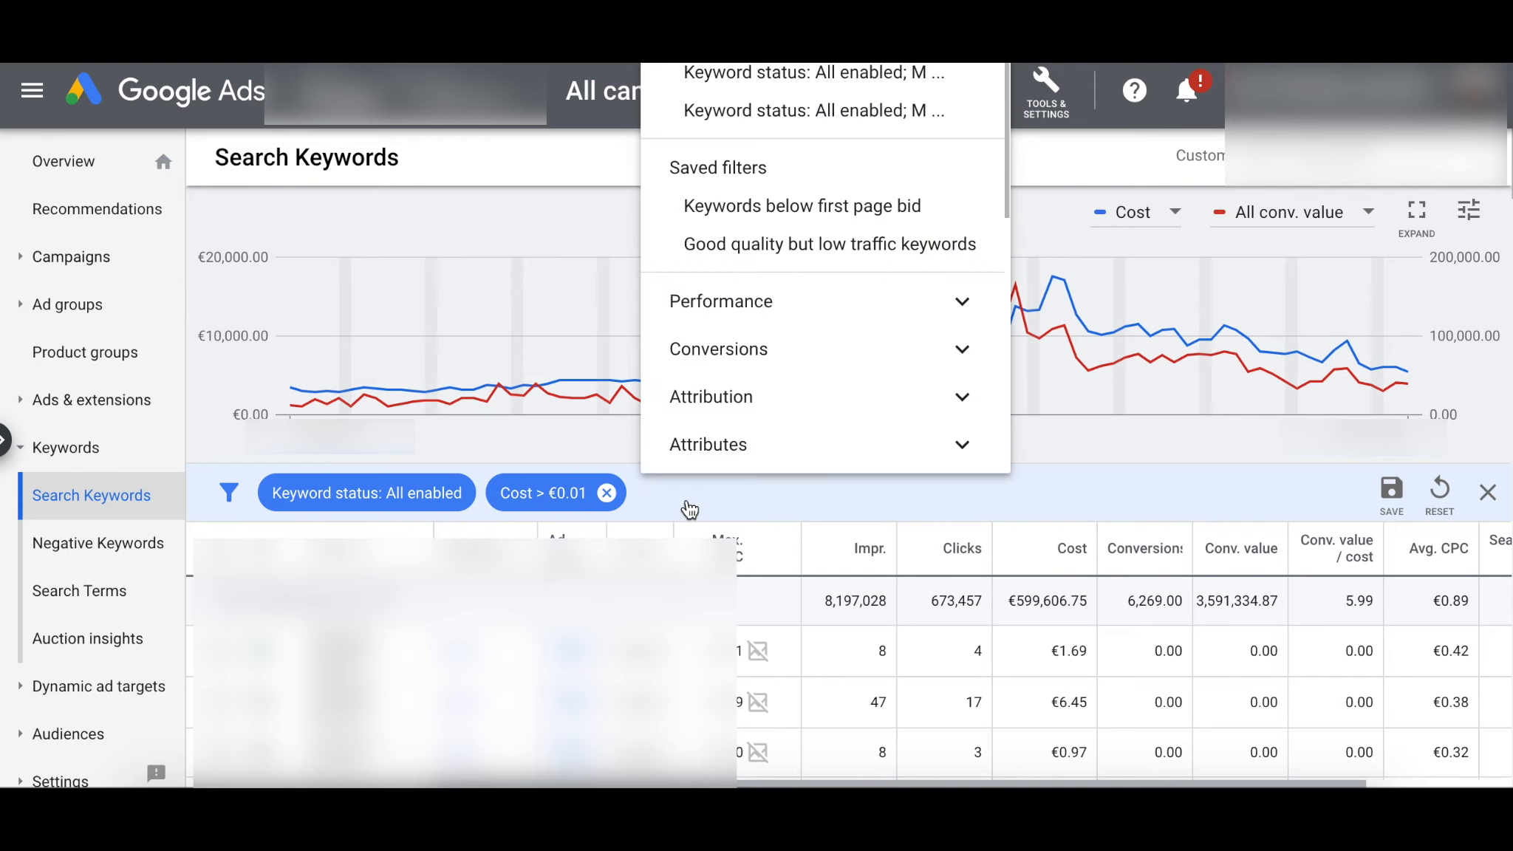
{"action": "type", "text": "con"}
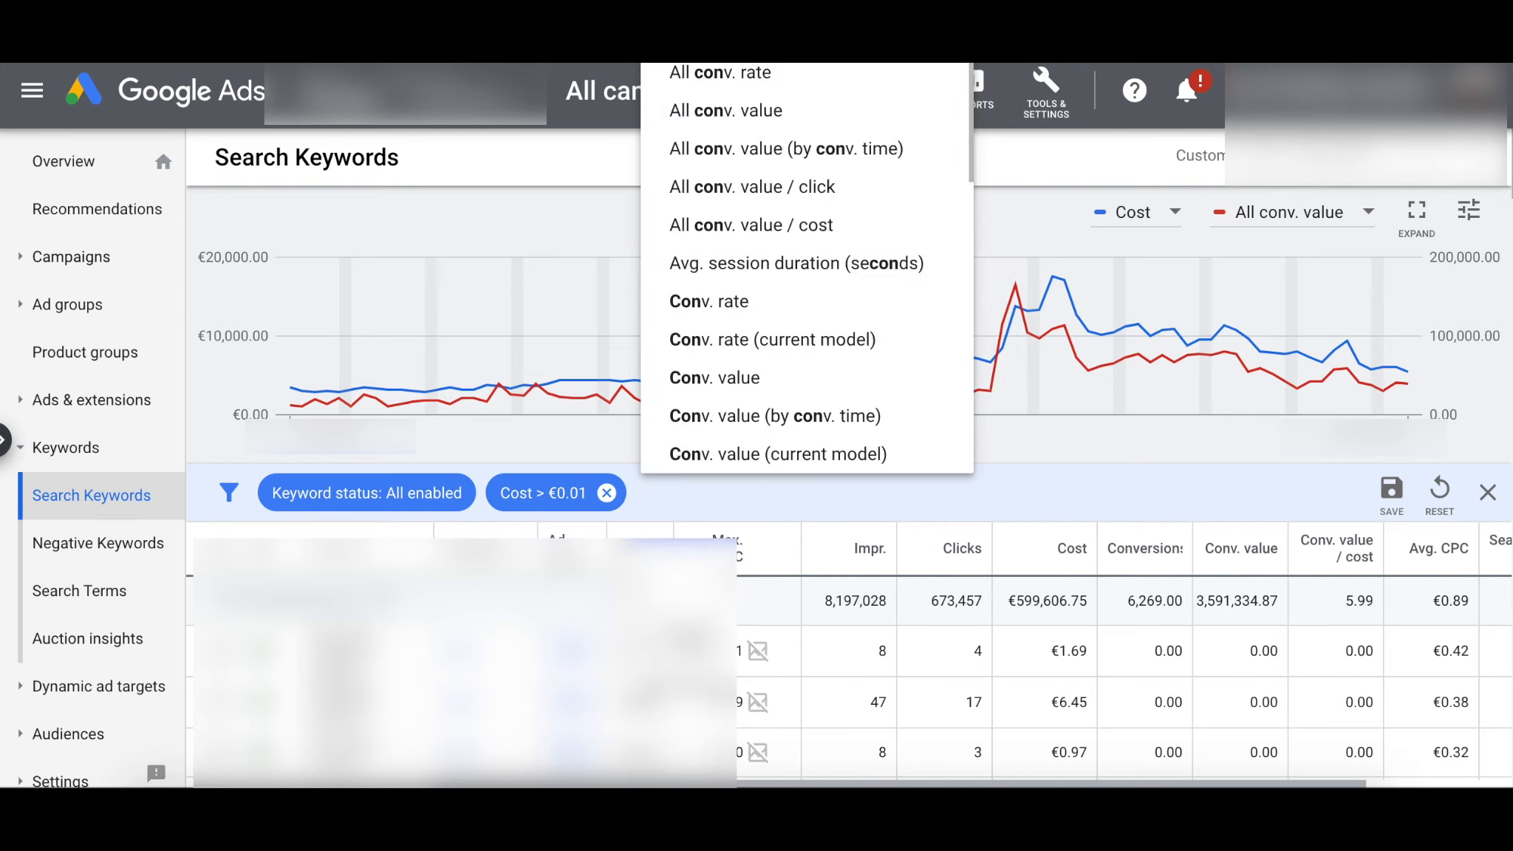
{"action": "left_click", "coordinate": [818, 379]}
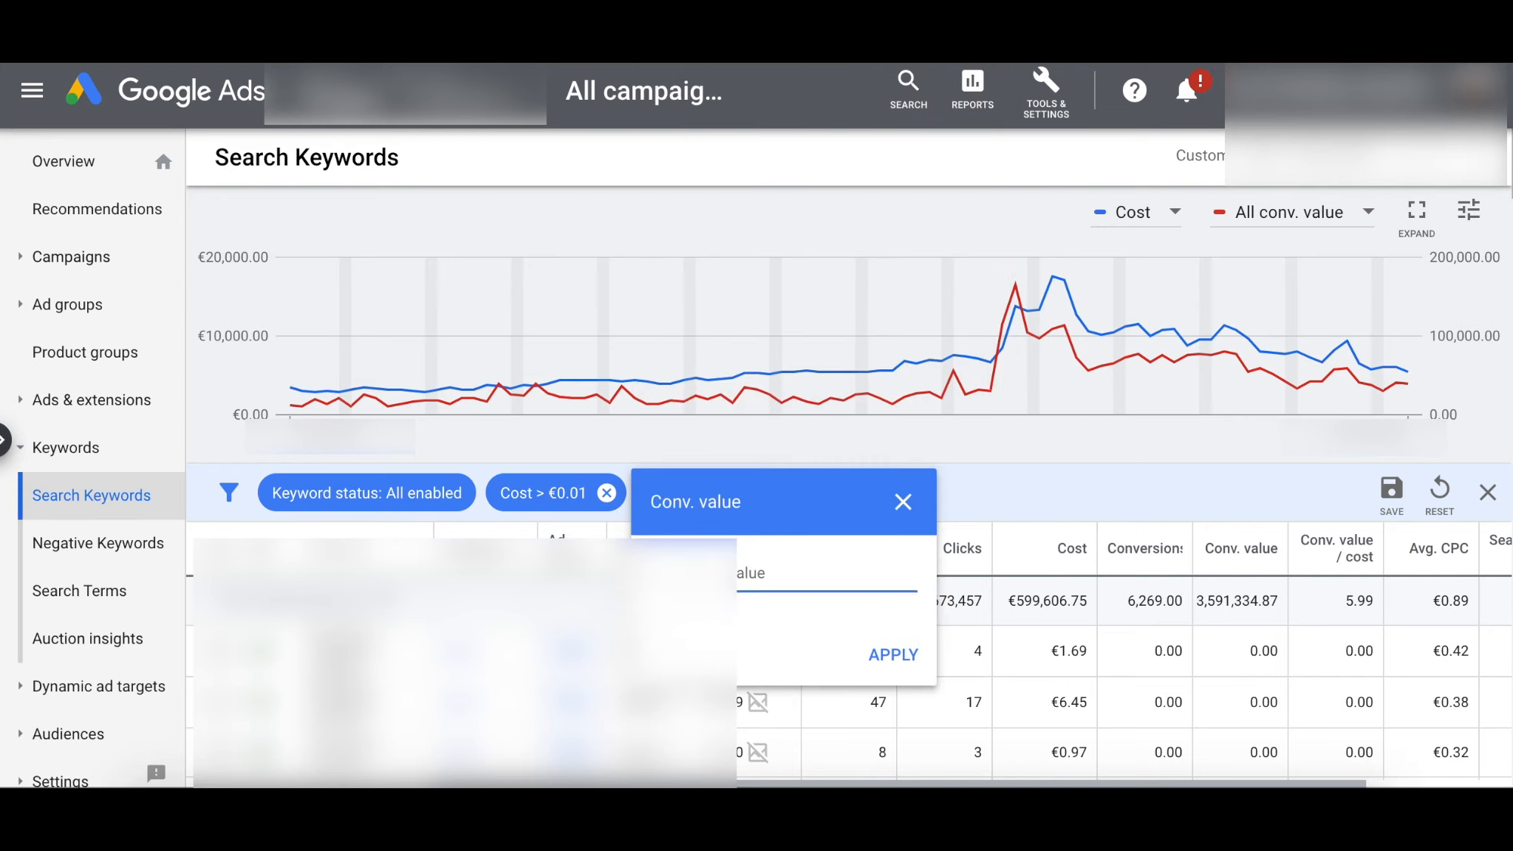
{"action": "left_click", "coordinate": [680, 573]}
{"action": "left_click", "coordinate": [750, 576]}
{"action": "type", "text": "0.02"}
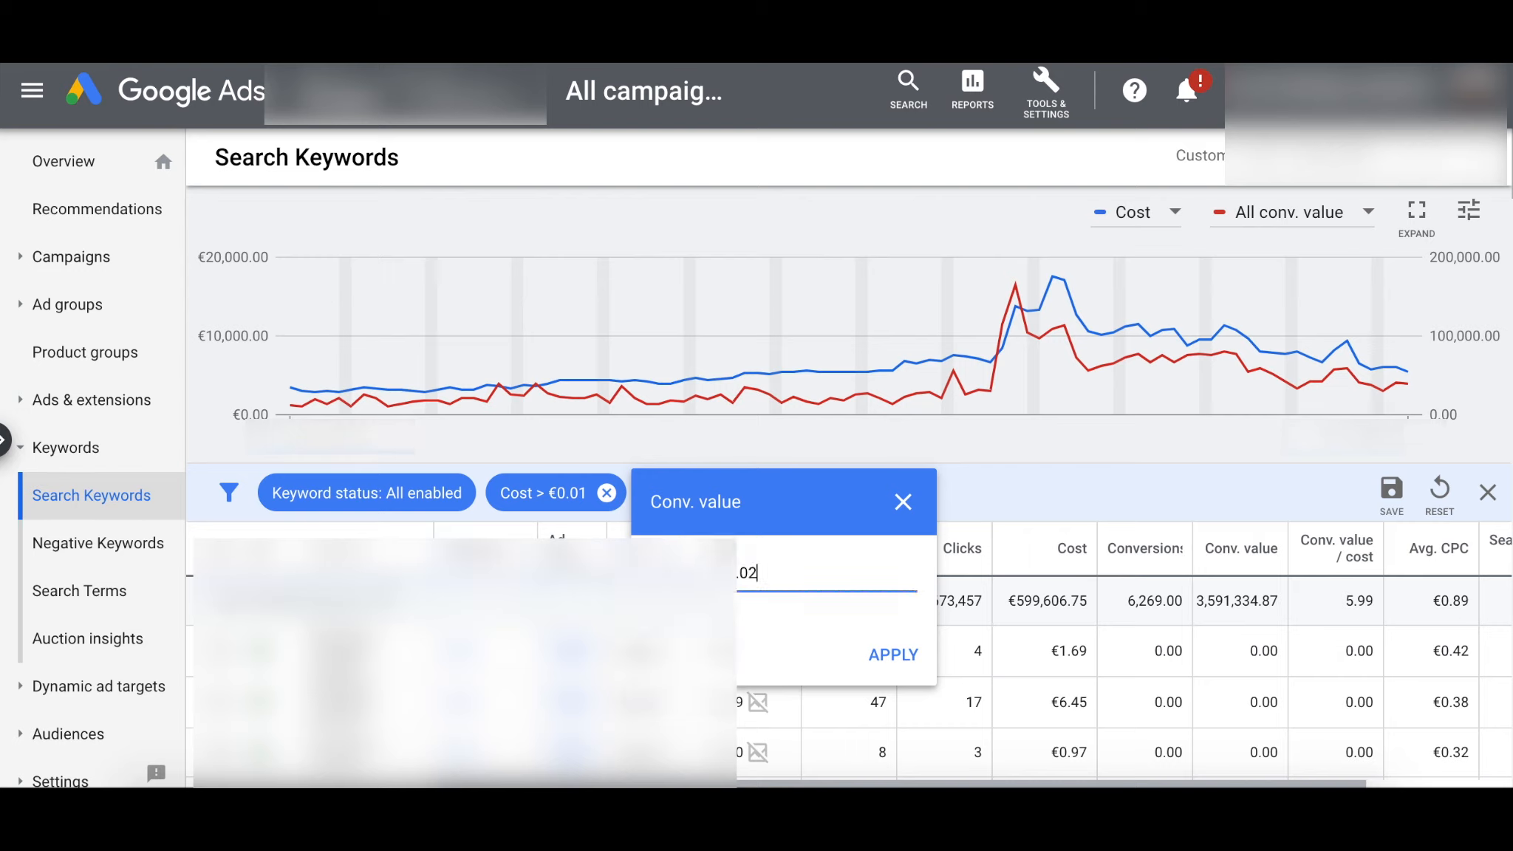
{"action": "key", "text": "BackSpace"}
{"action": "type", "text": "1"}
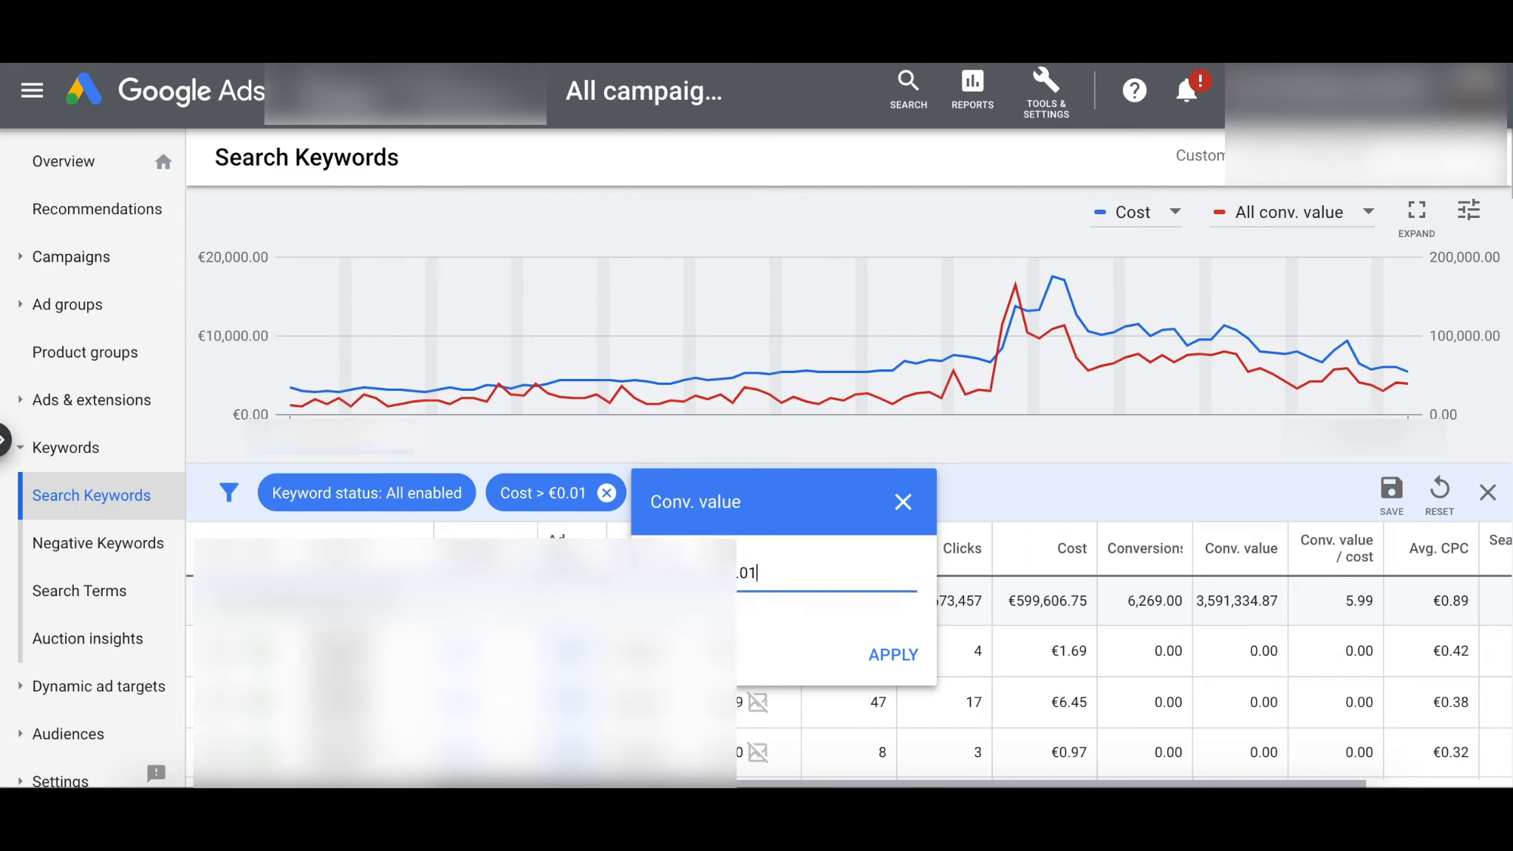
{"action": "left_click", "coordinate": [893, 655]}
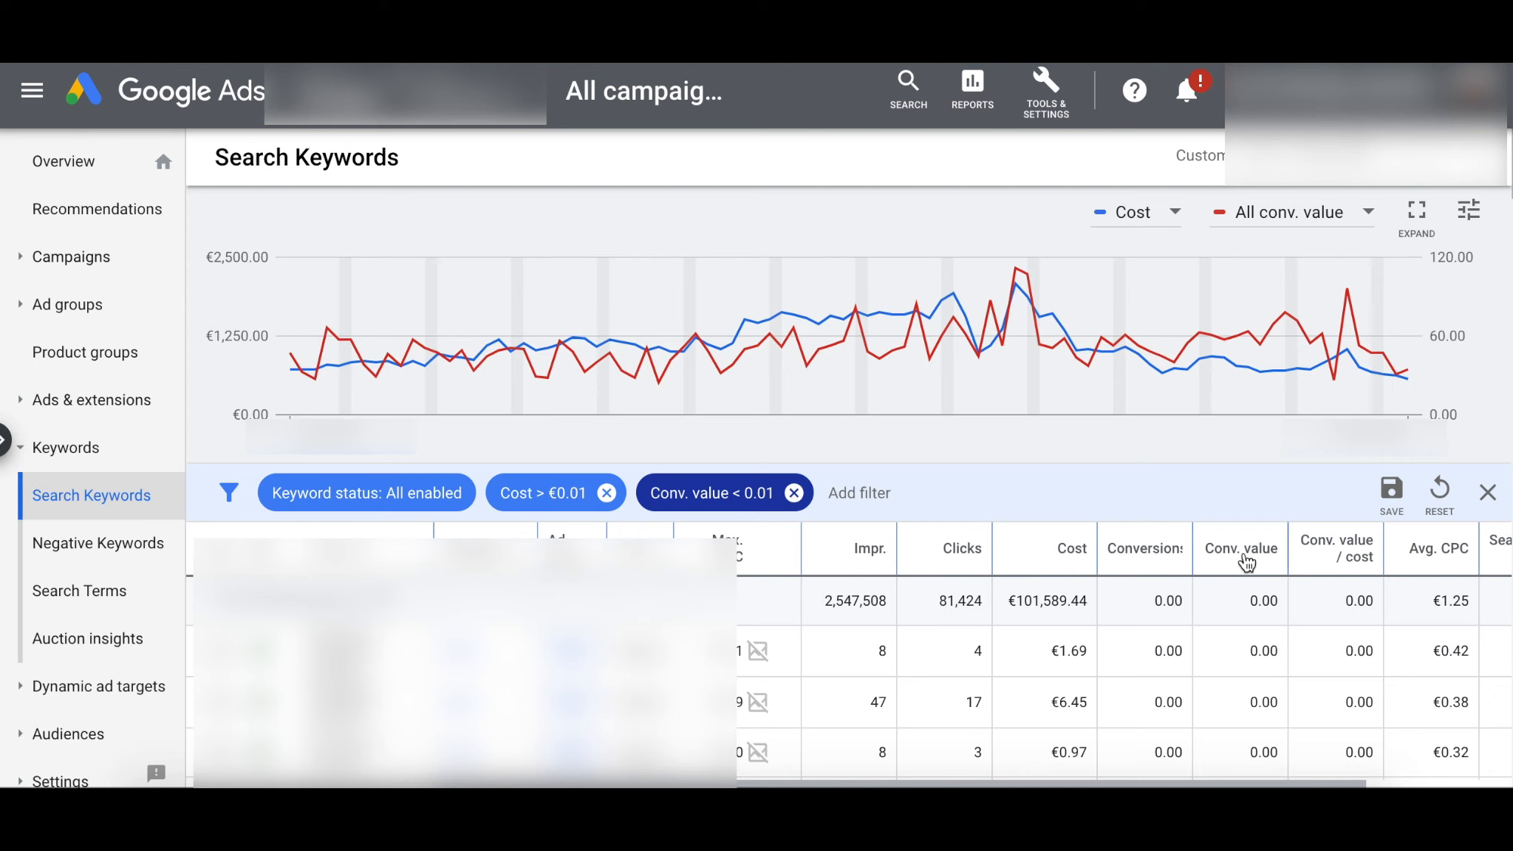
{"action": "mouse_move", "coordinate": [1271, 563]}
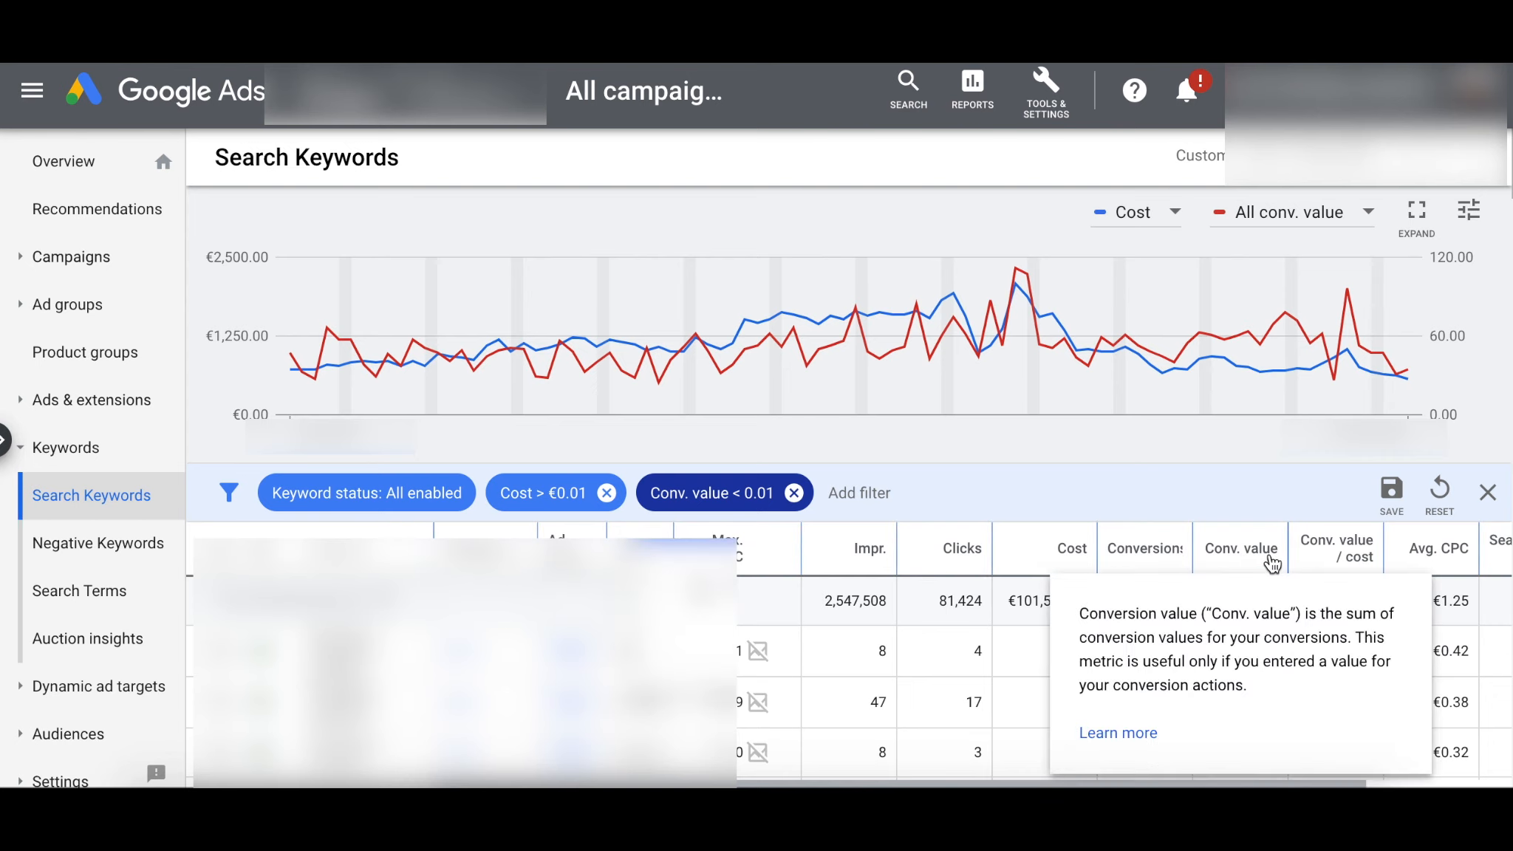
- Change the keywords' conversion value filter to greater than 0.01
{"action": "left_click", "coordinate": [721, 494]}
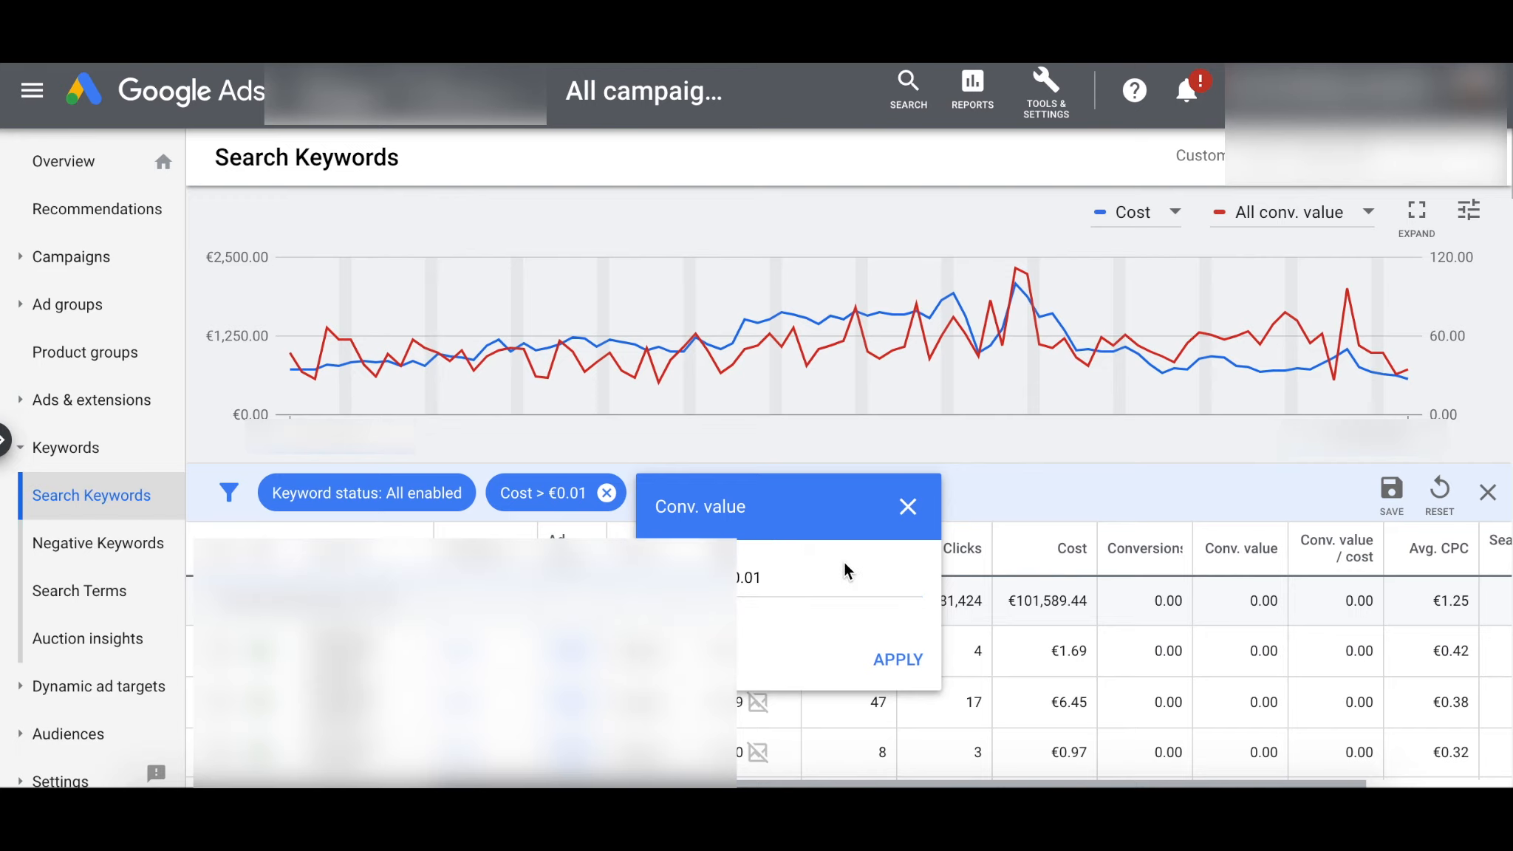
{"action": "left_click", "coordinate": [909, 662]}
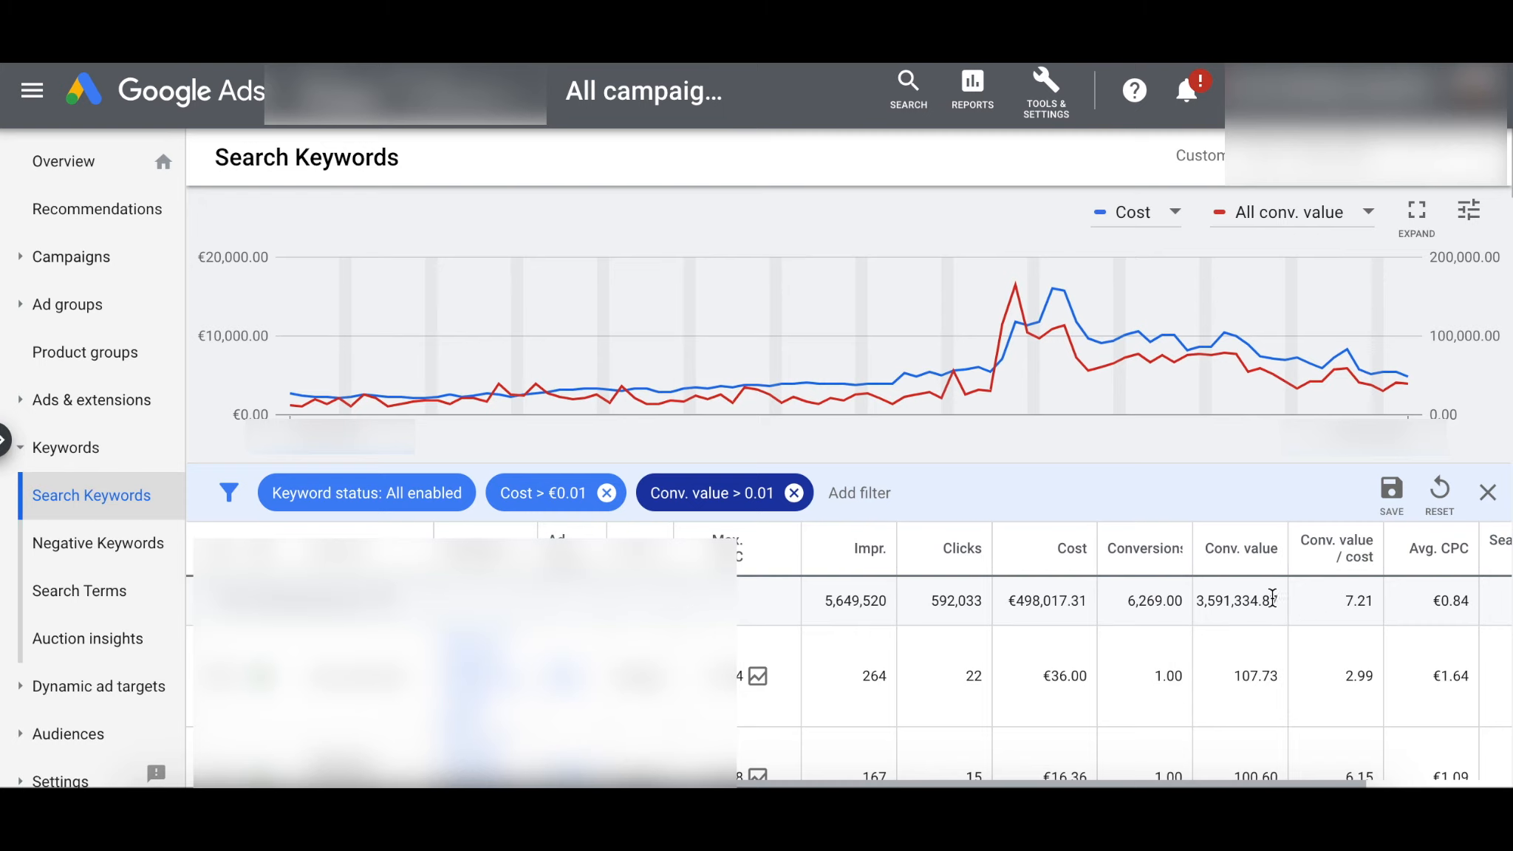
{"action": "mouse_move", "coordinate": [1297, 534]}
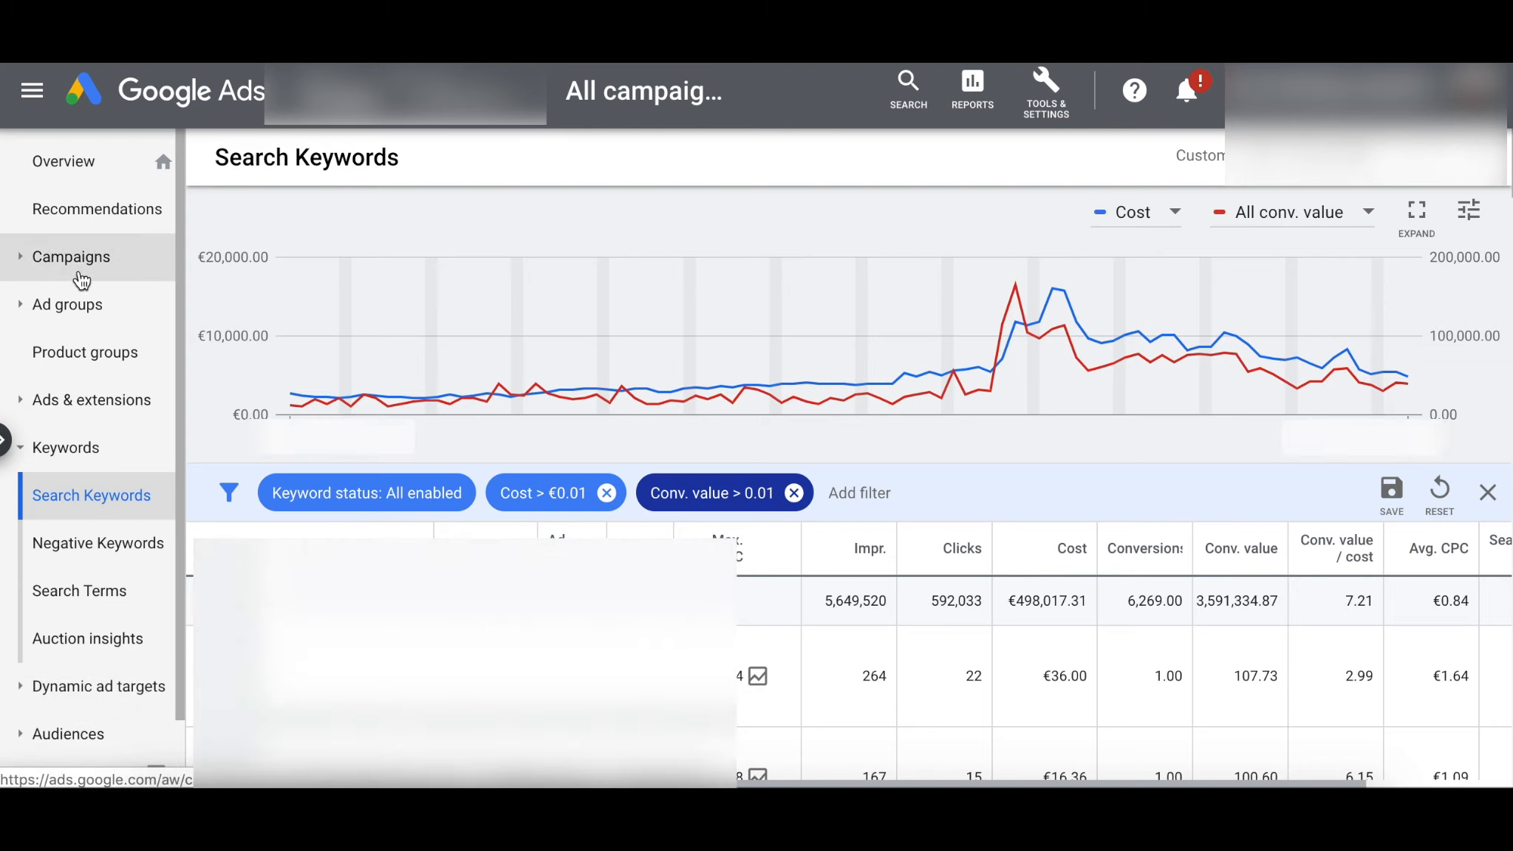
- Return to the account overview and check the account notifications
{"action": "left_click", "coordinate": [102, 178]}
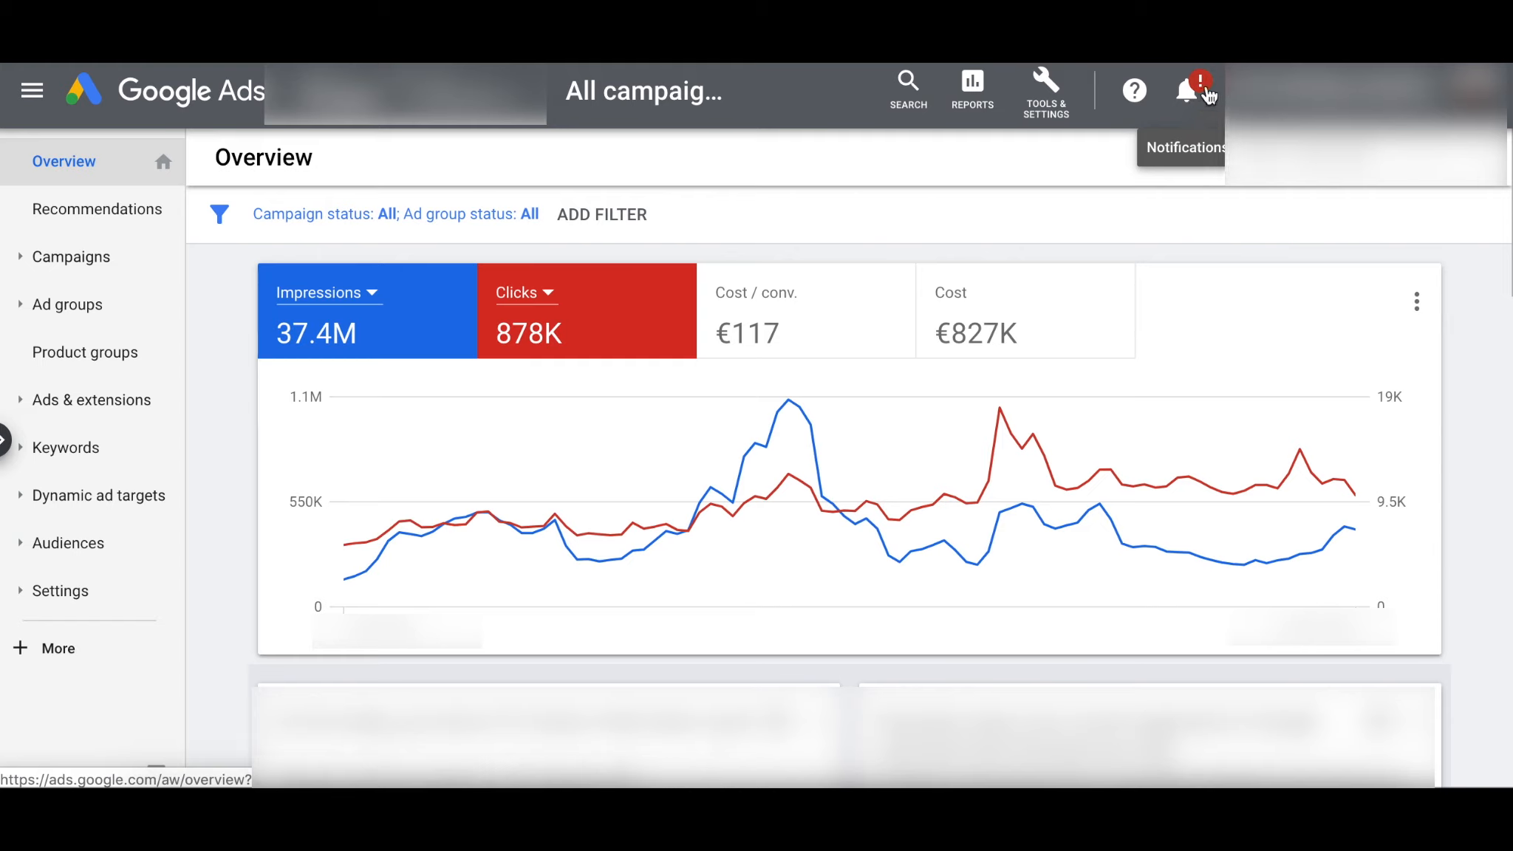
{"action": "left_click", "coordinate": [1192, 104]}
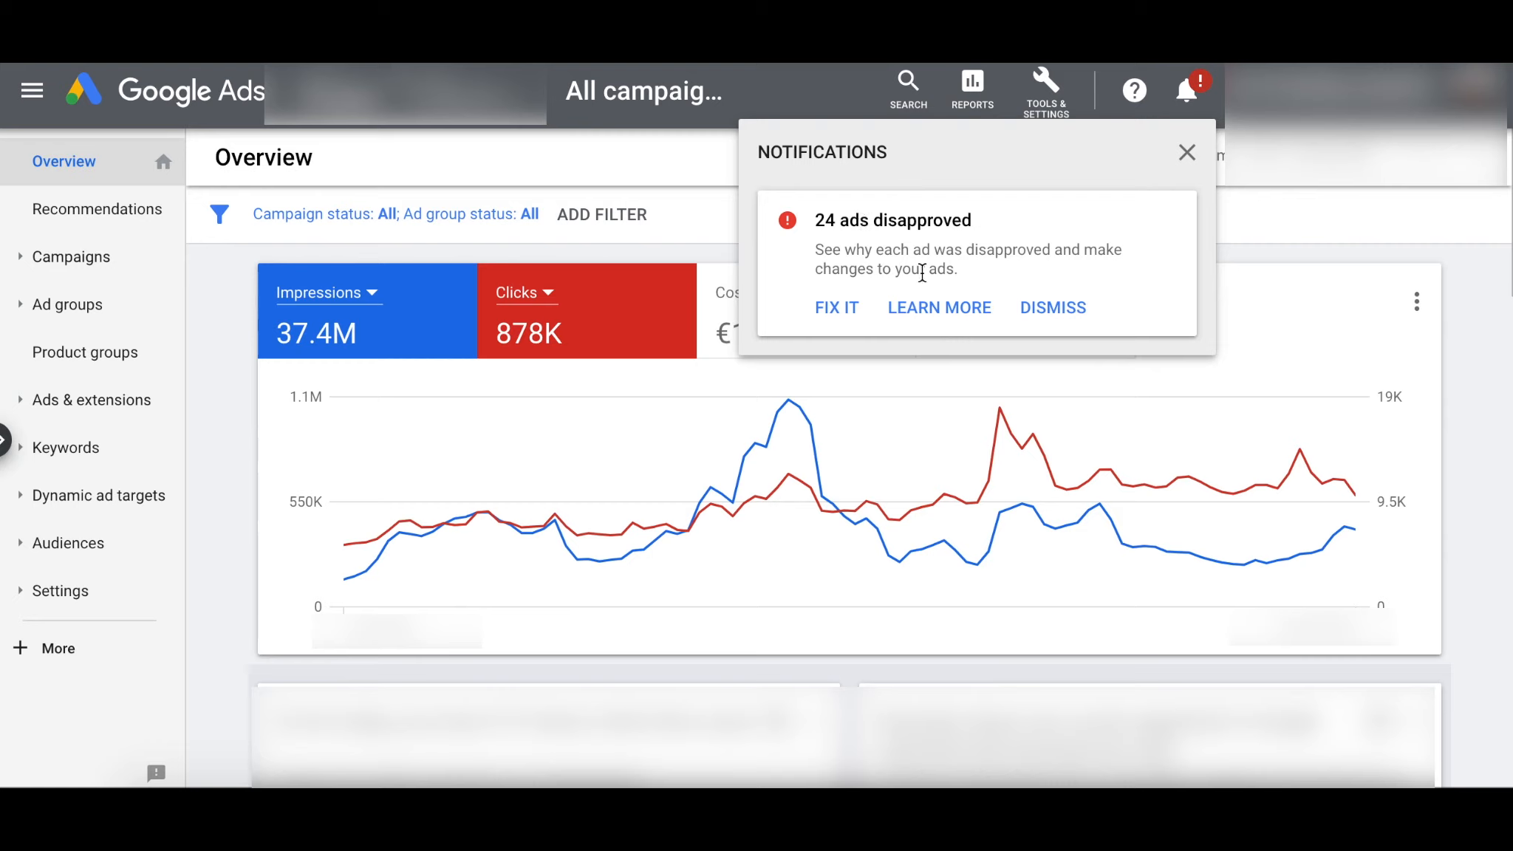
{"action": "left_click", "coordinate": [1193, 92]}
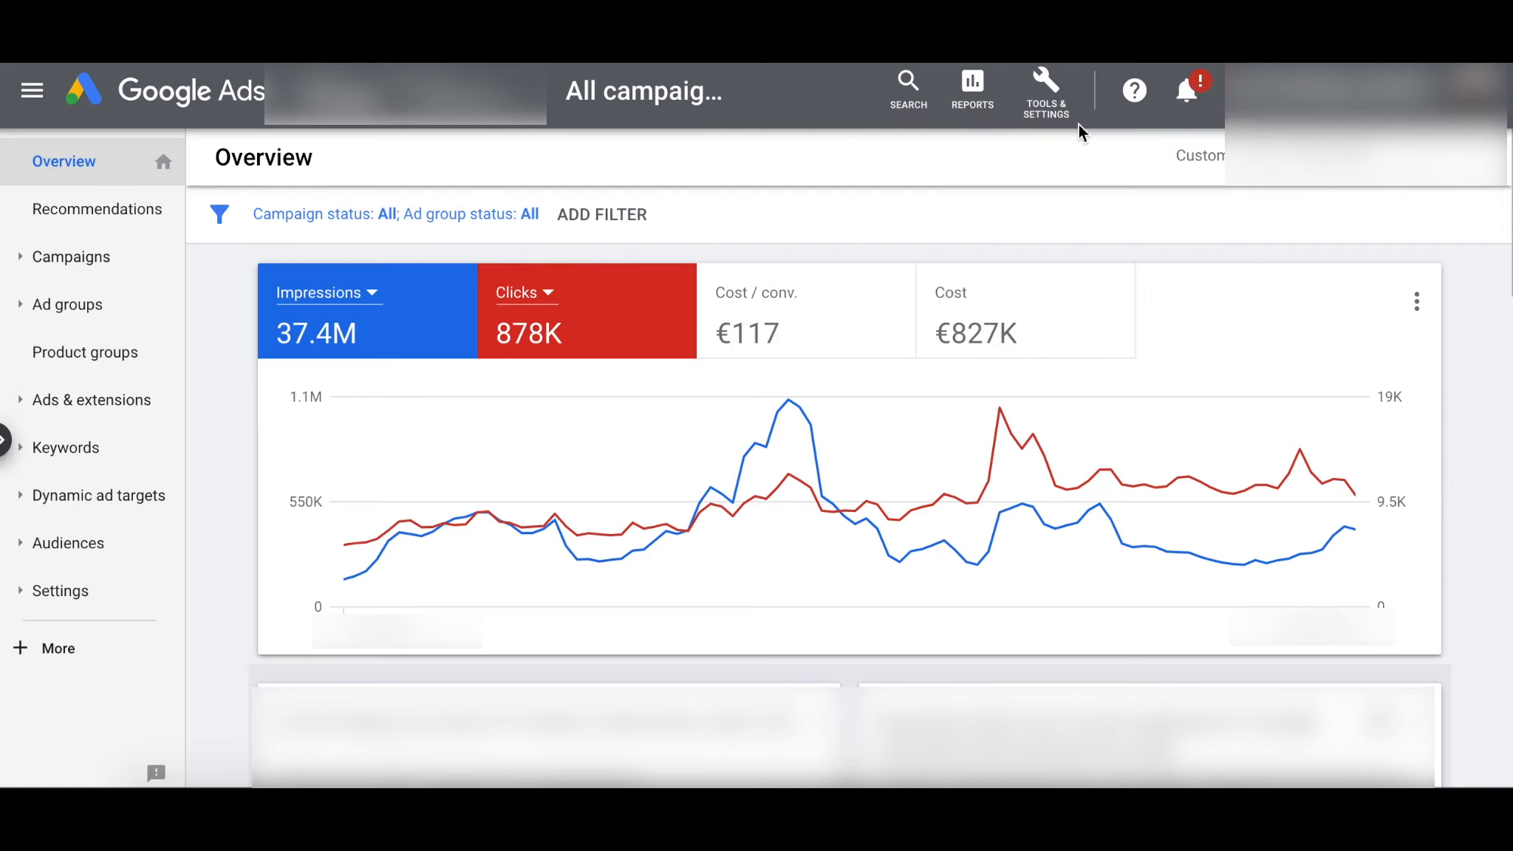
- Look through the categories of account tools and settings, including Billing
{"action": "left_click", "coordinate": [1051, 102]}
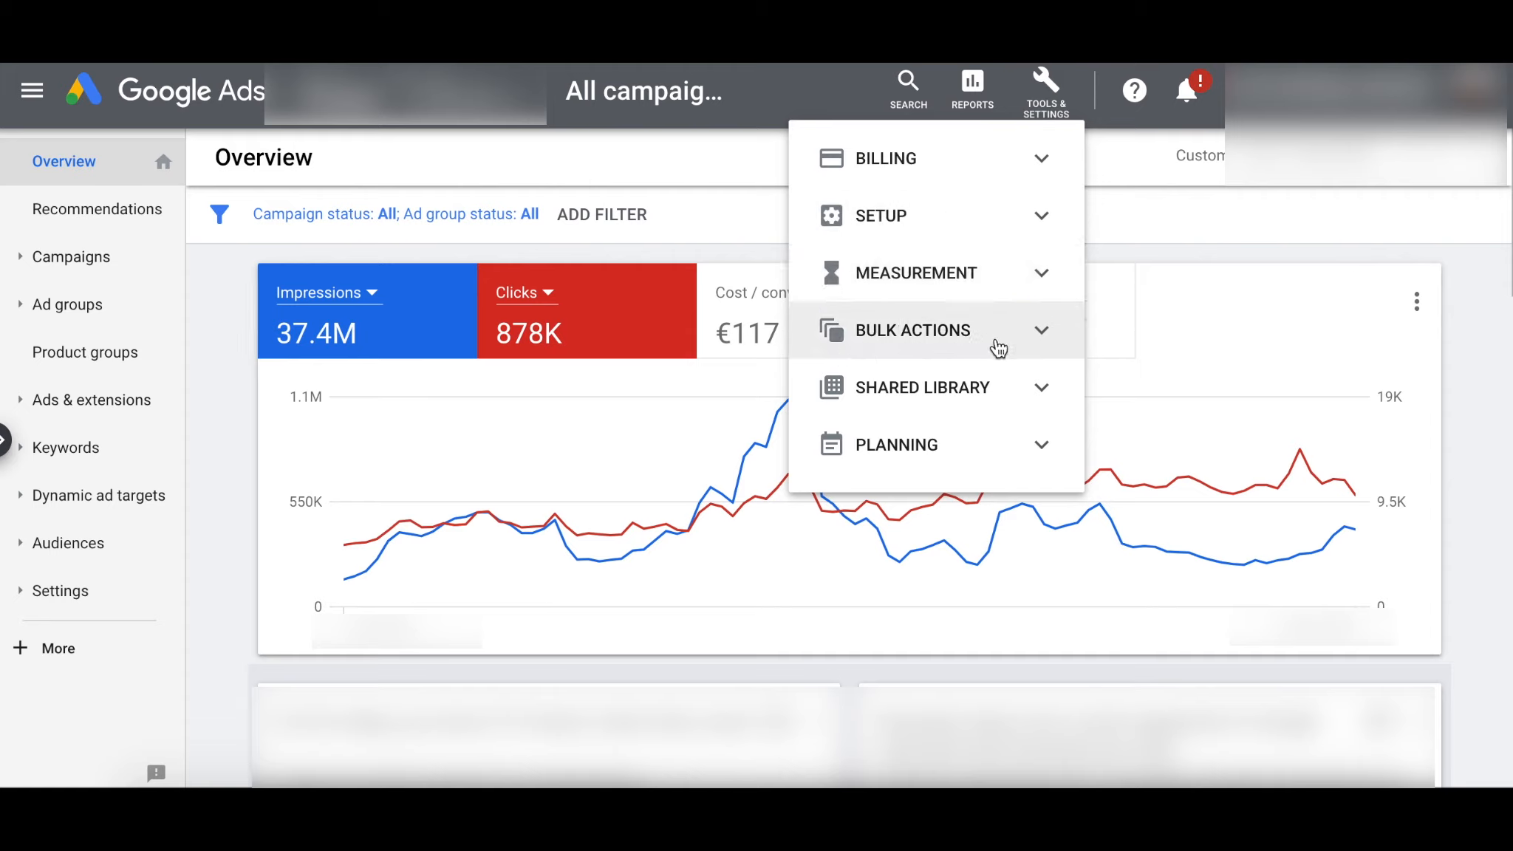
{"action": "left_click", "coordinate": [992, 175]}
{"action": "left_click", "coordinate": [990, 173]}
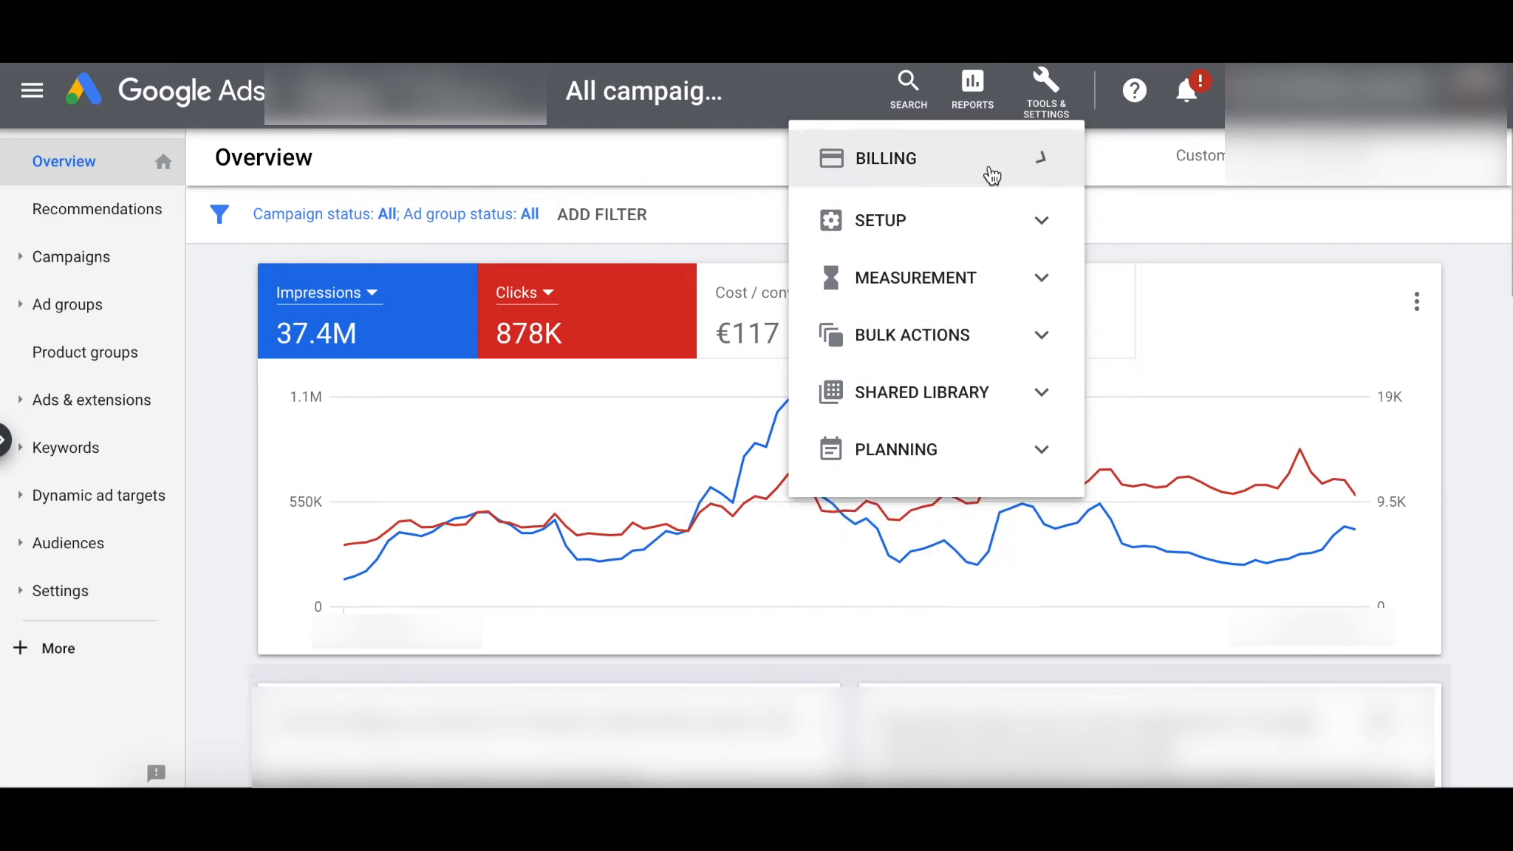
{"action": "left_click", "coordinate": [1122, 226]}
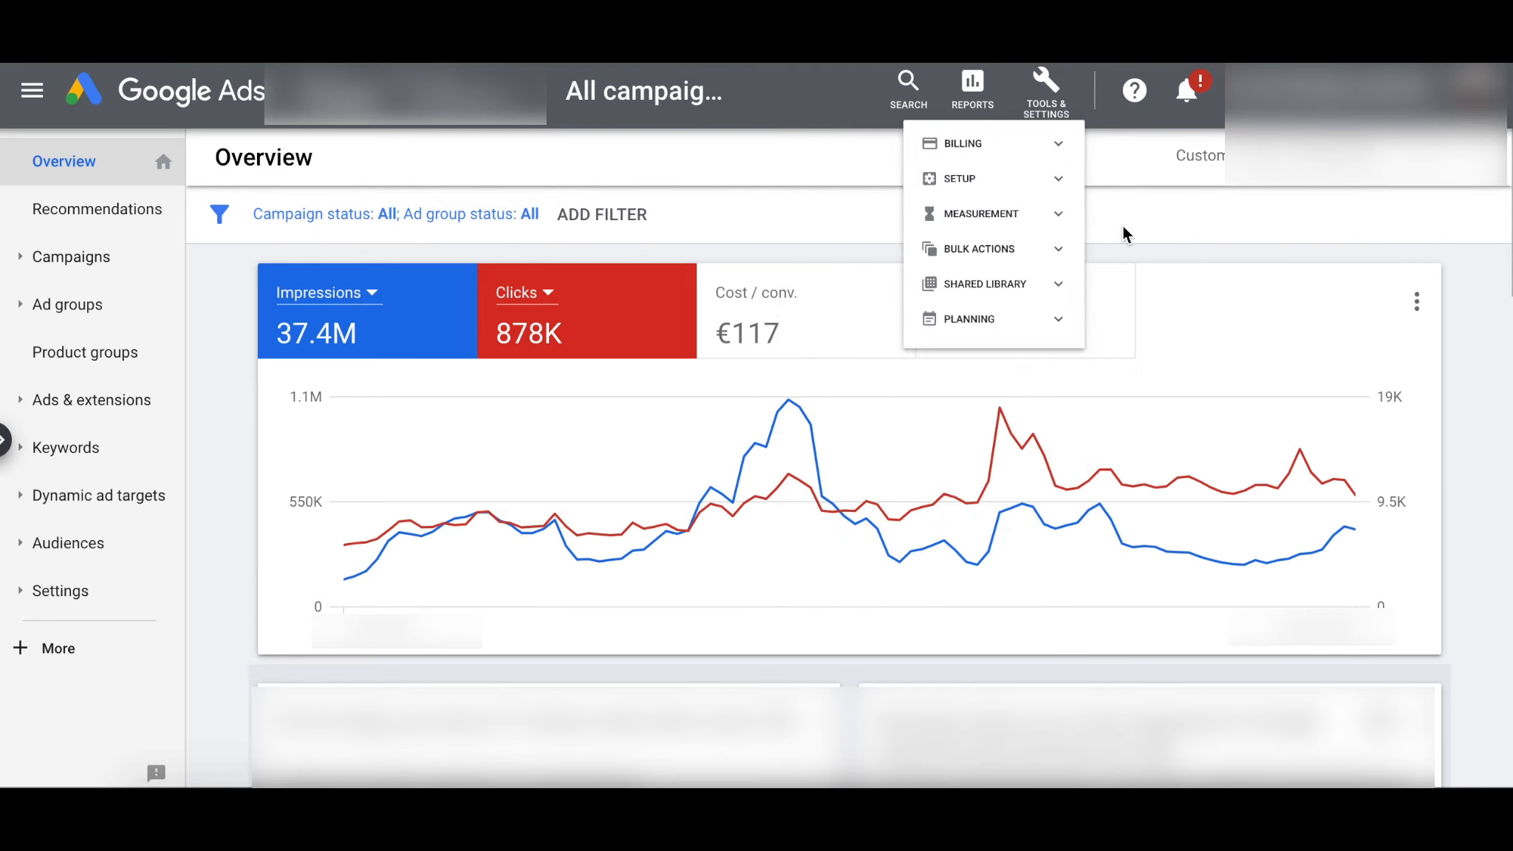